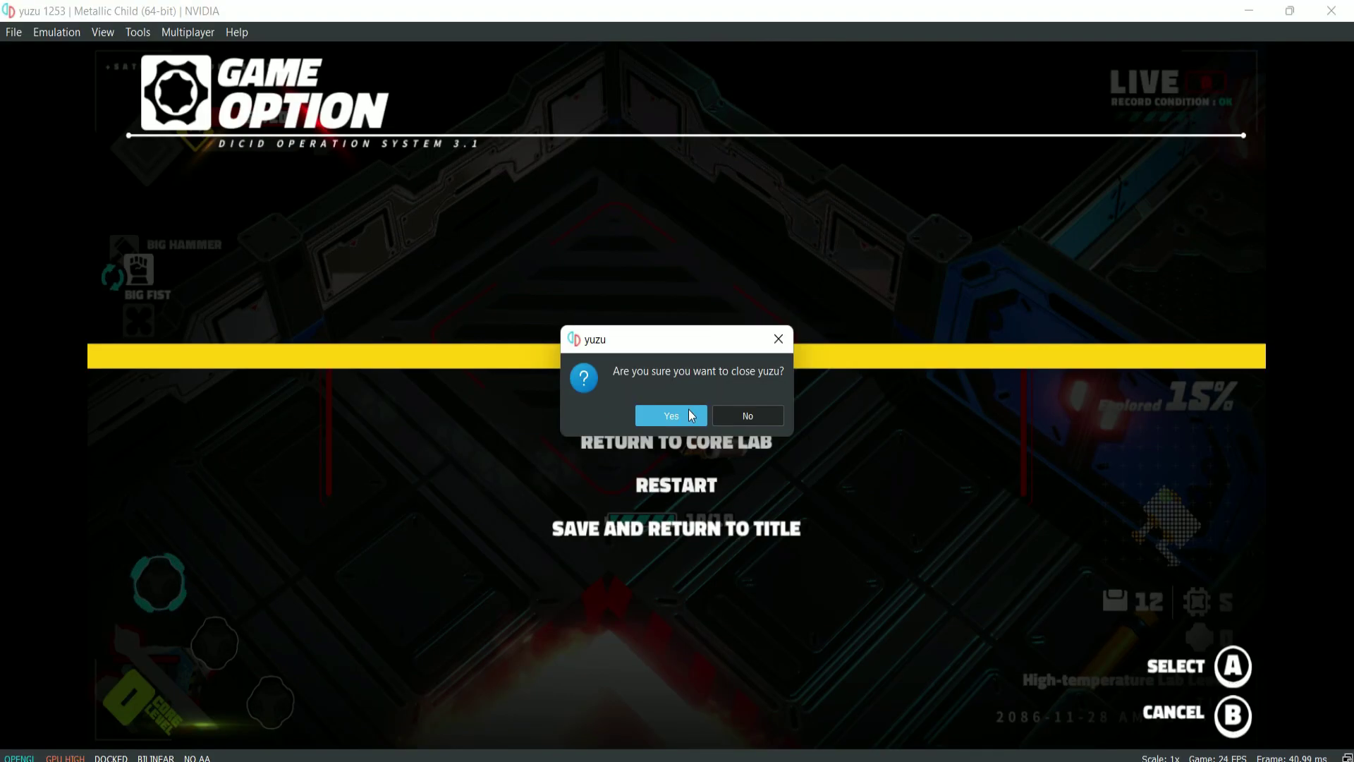
Confirm closing the emulator with its running game and relaunch yuzu.
left_click(689, 415)
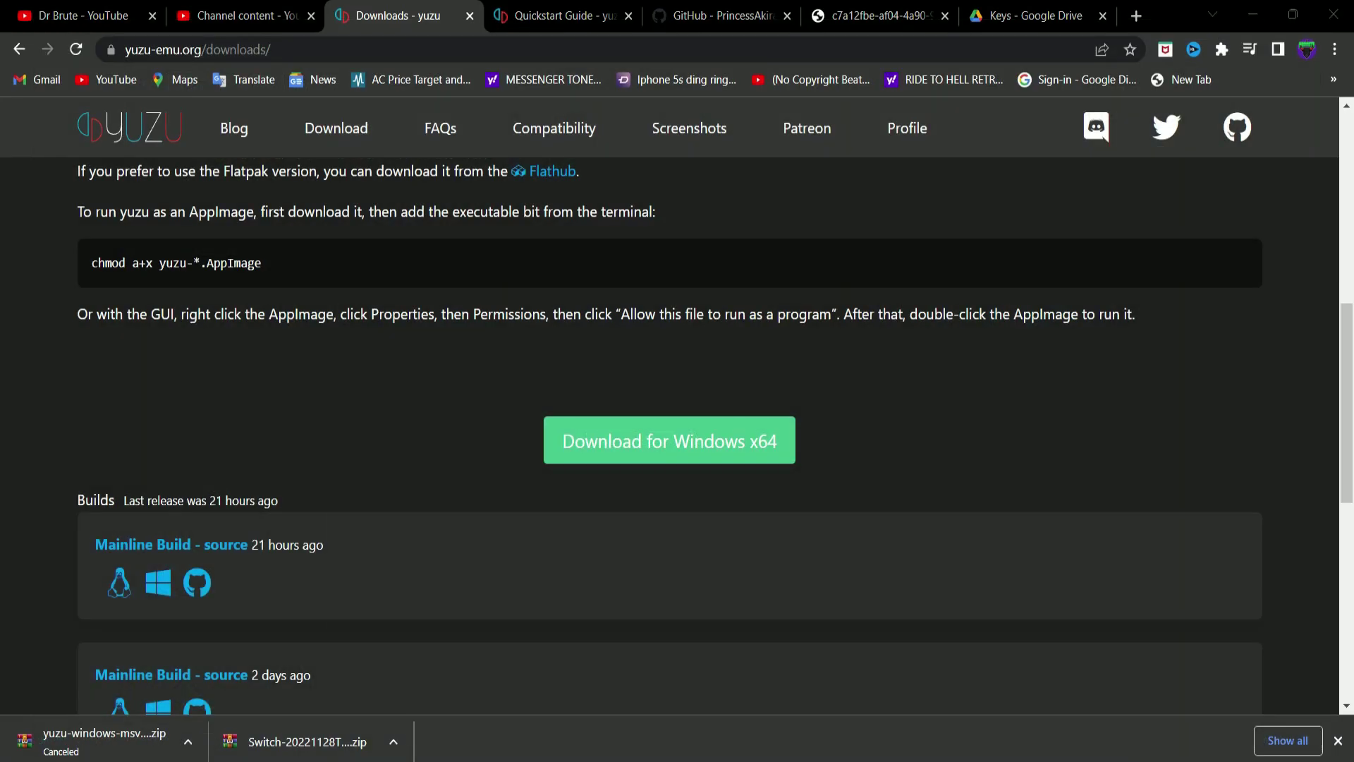
key("super+s")
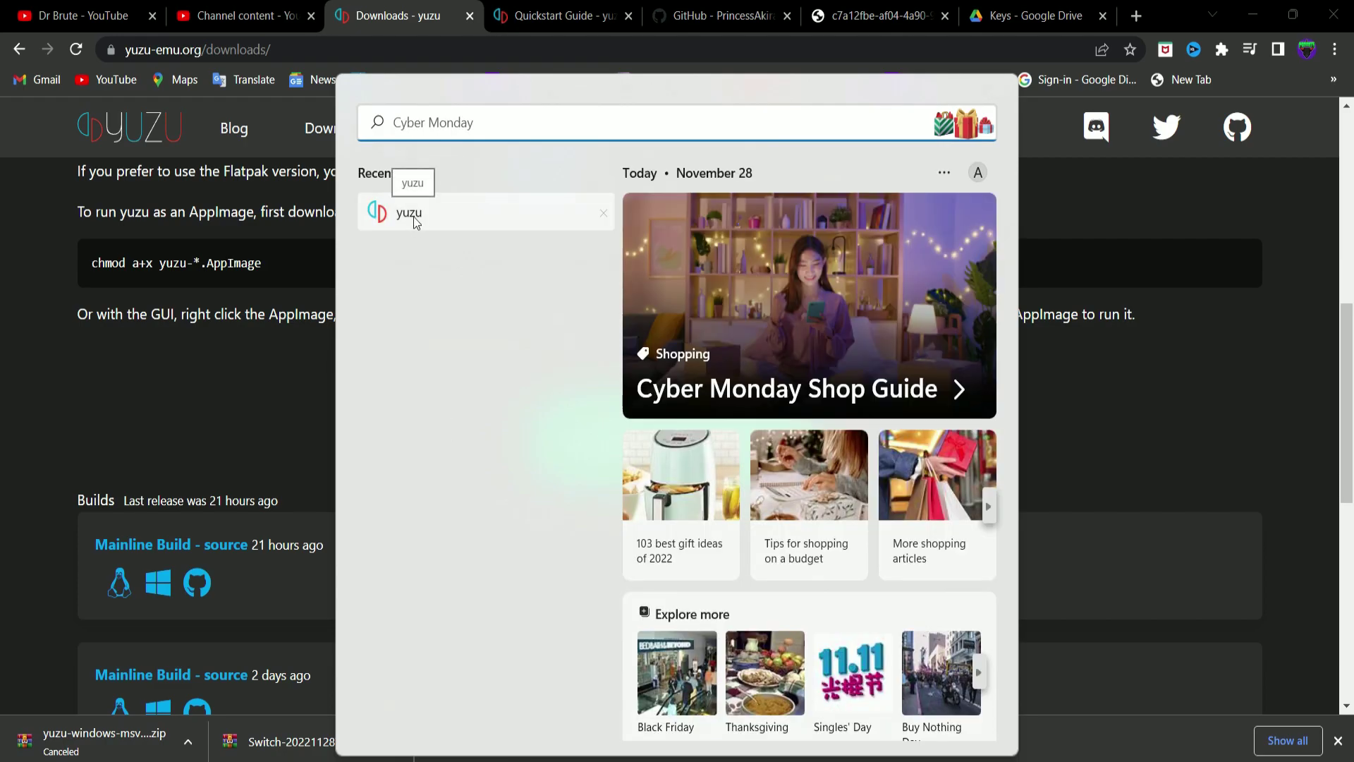
left_click(417, 219)
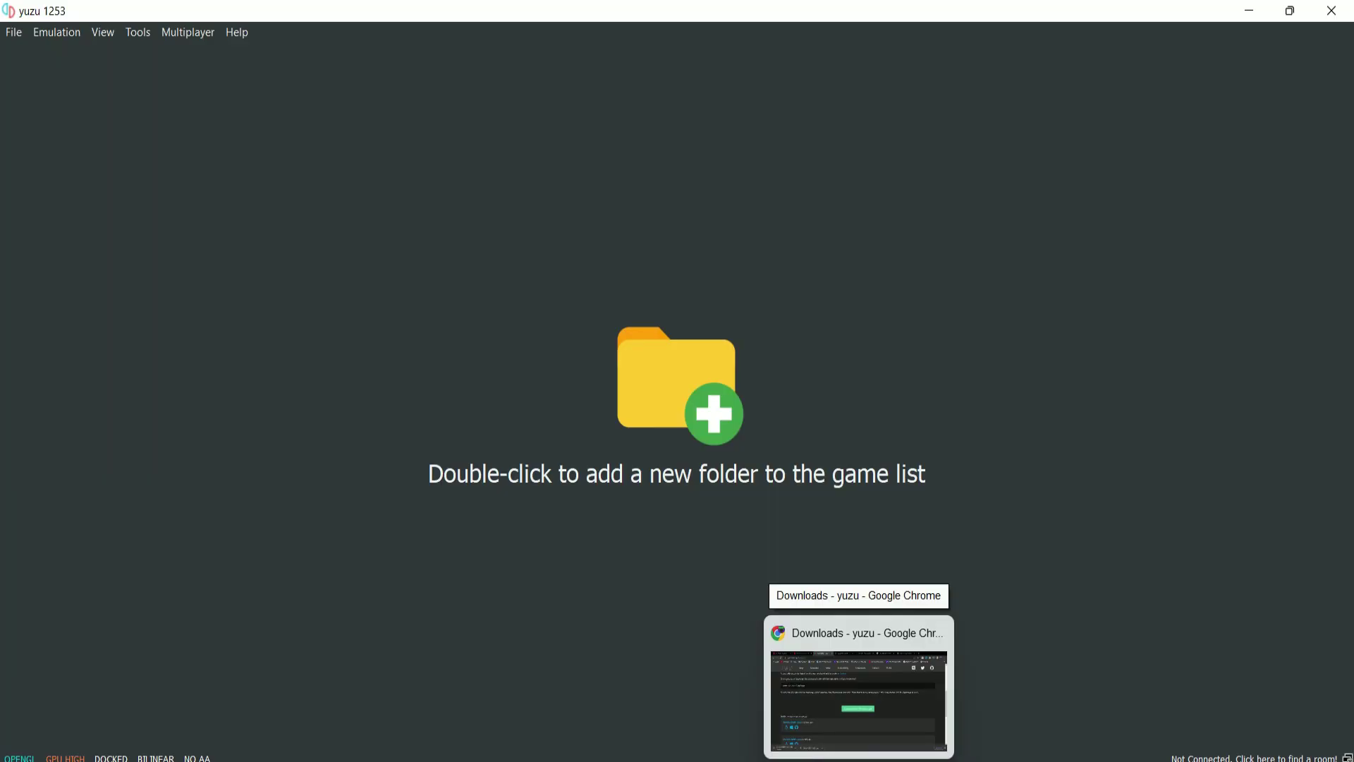
Switch to Chrome and show the shared Keys folder in Google Drive.
left_click(859, 698)
left_click(878, 15)
left_click(980, 6)
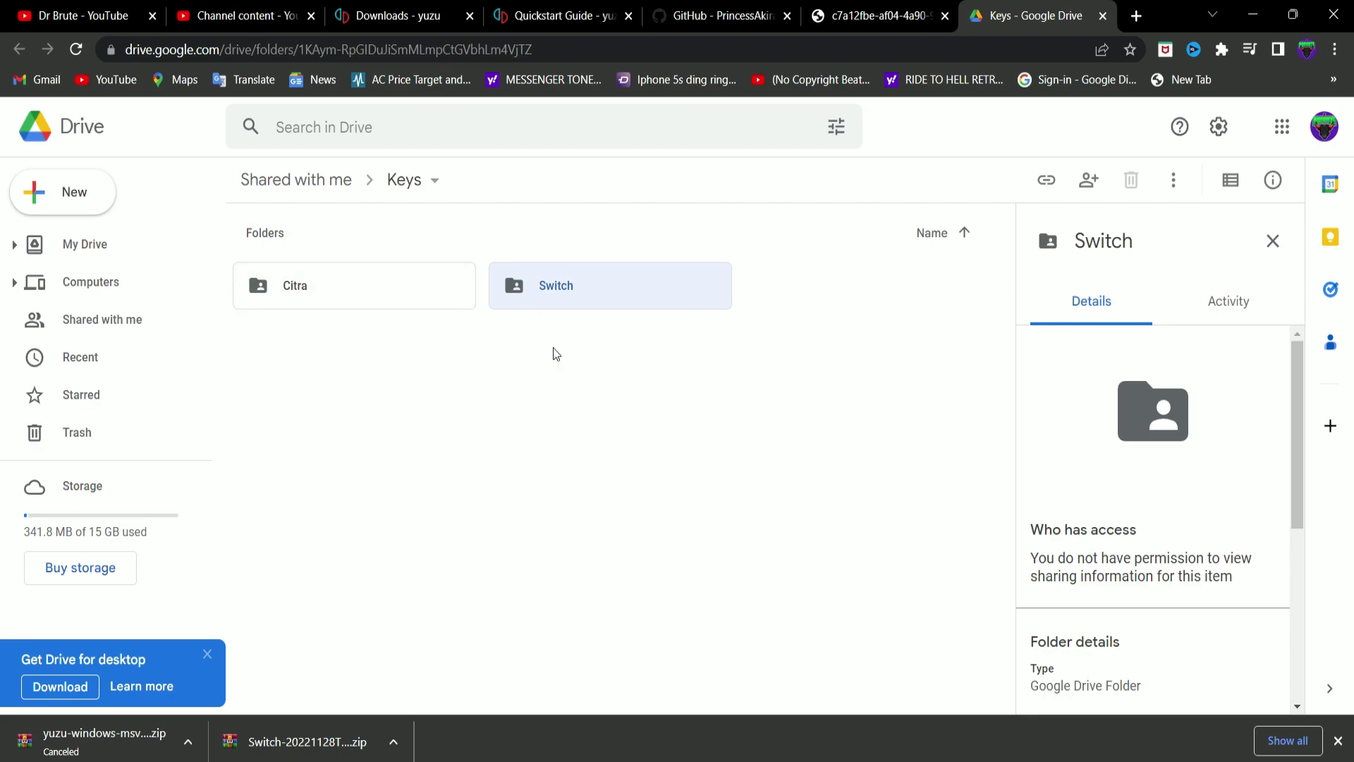
Switch to File Explorer and browse the extracted Switch-20221128T104557Z-001 folder's Switch subfolder for the Keys 15.0.0 archive and its extracted files.
left_click(666, 761)
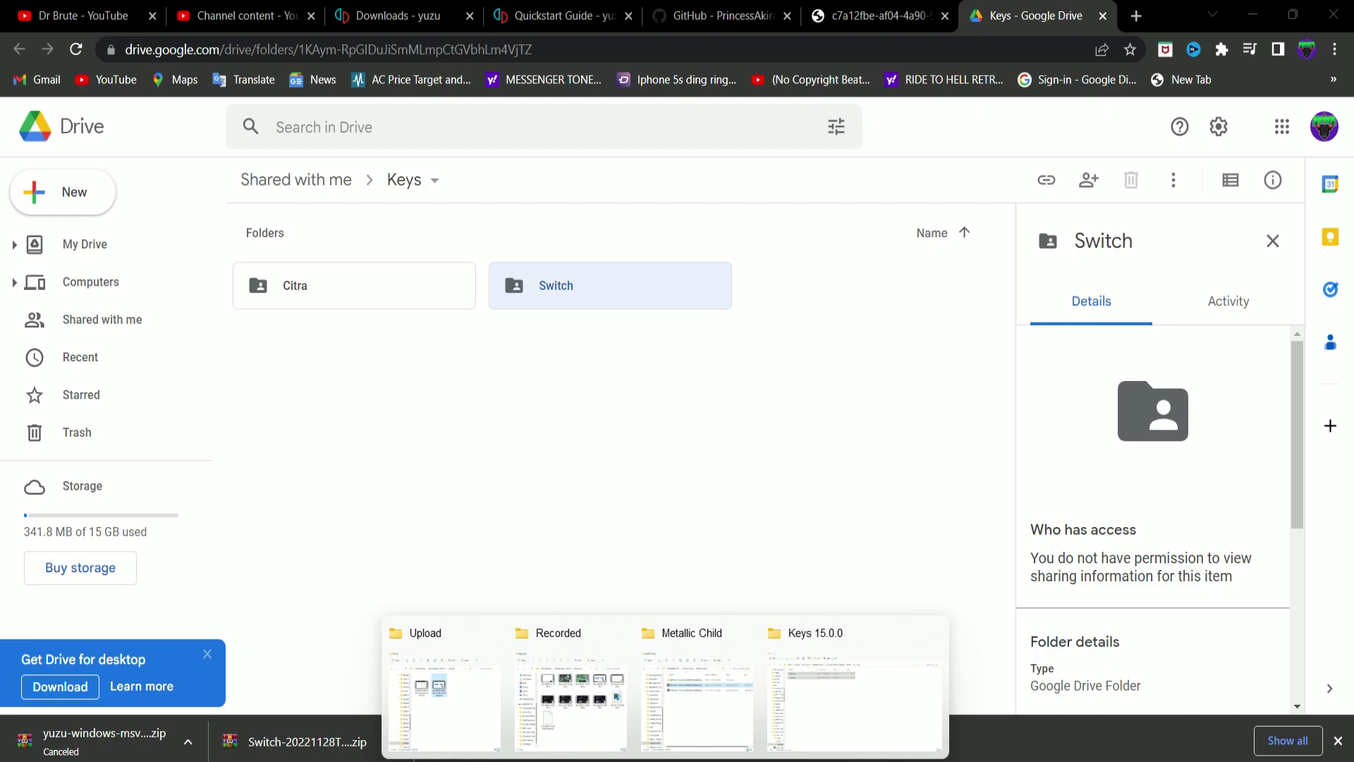
left_click(731, 734)
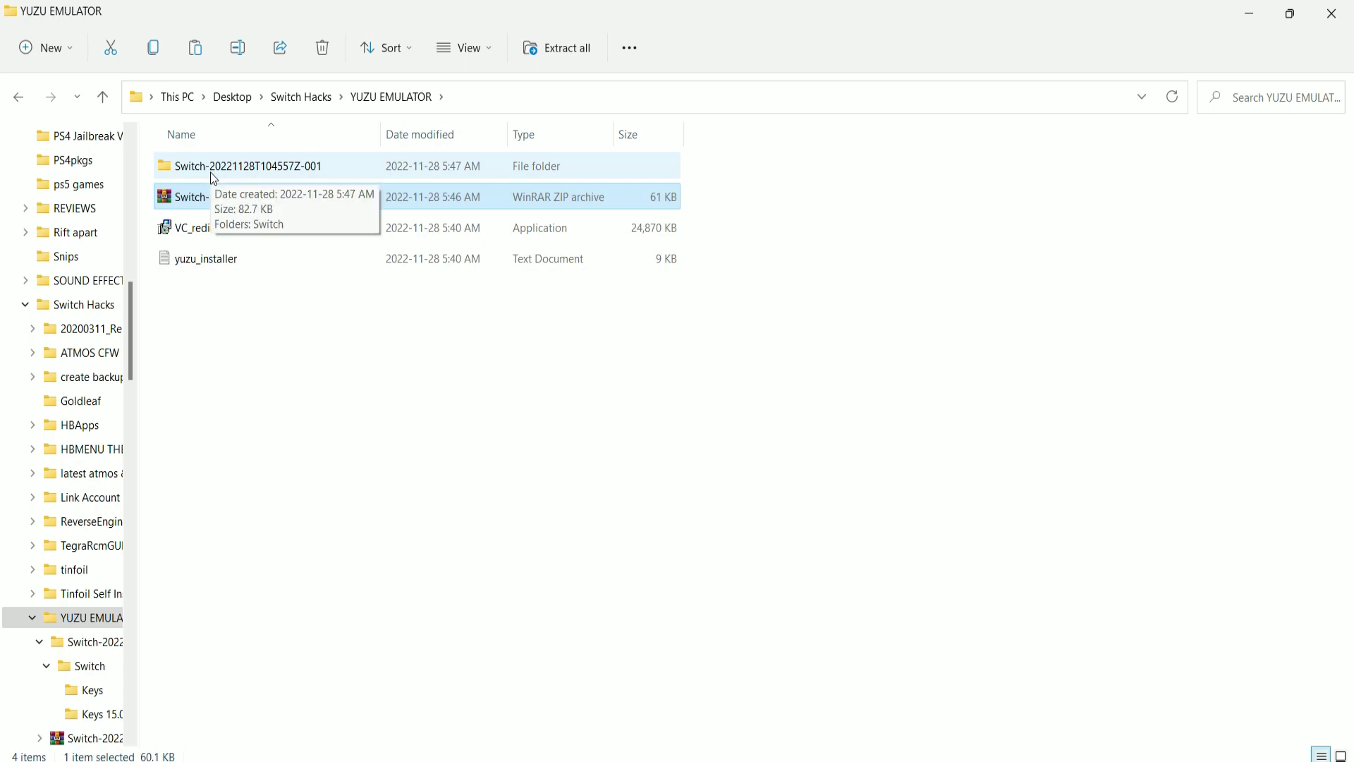
double_click(212, 169)
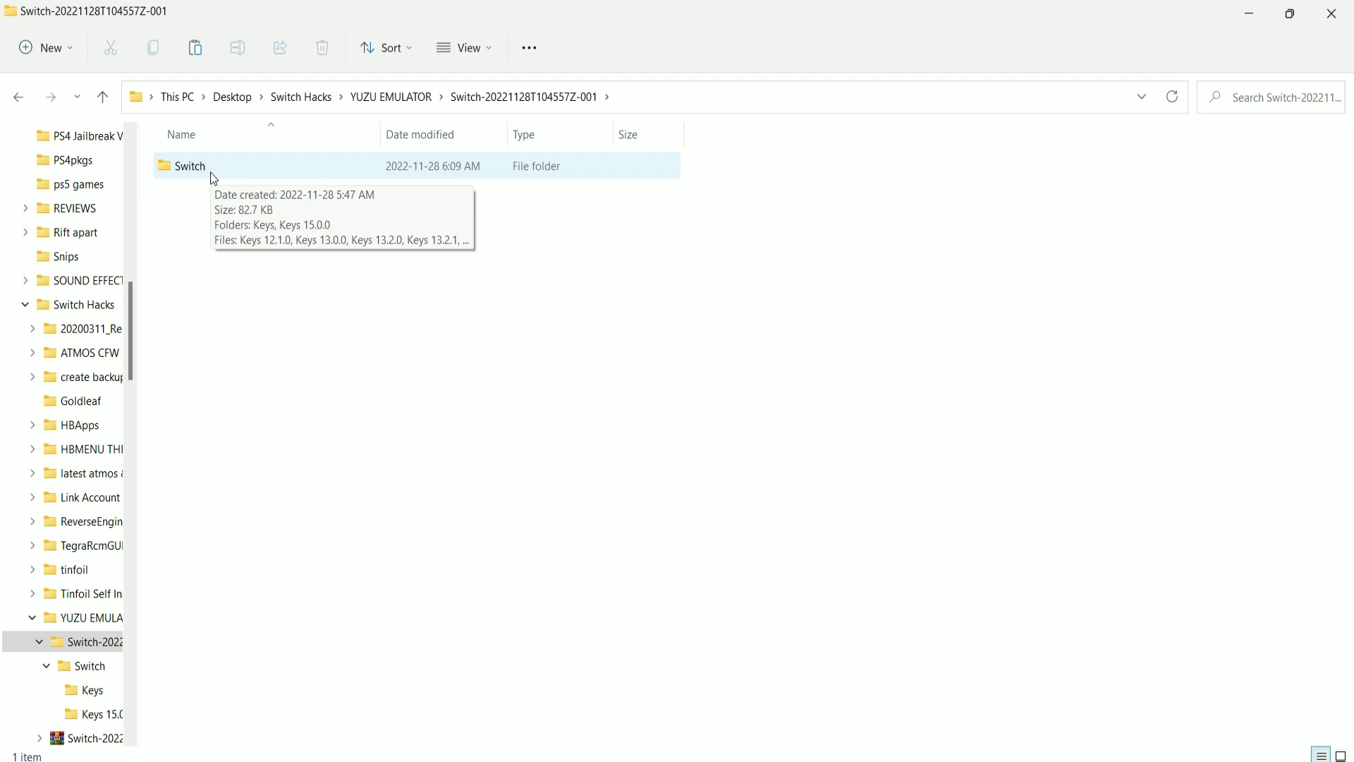
double_click(212, 175)
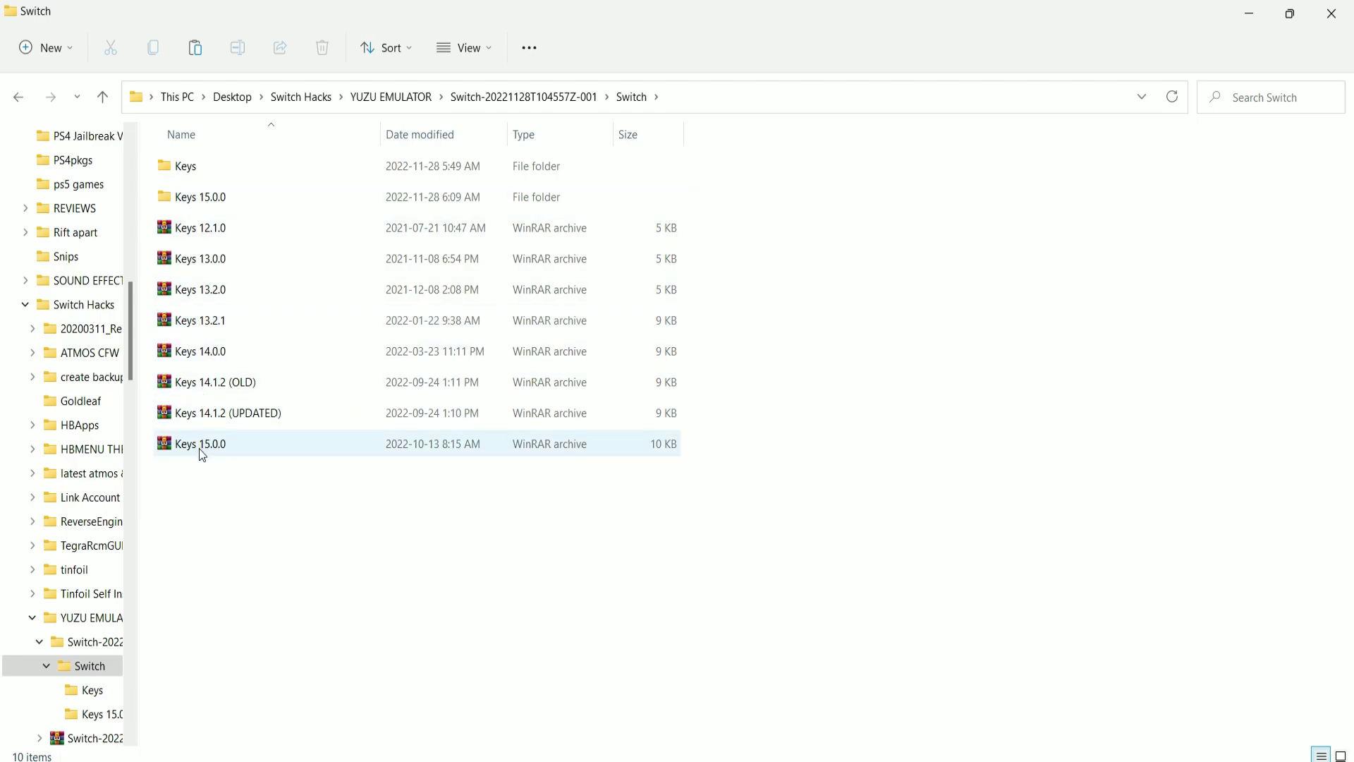
mouse_move(181, 452)
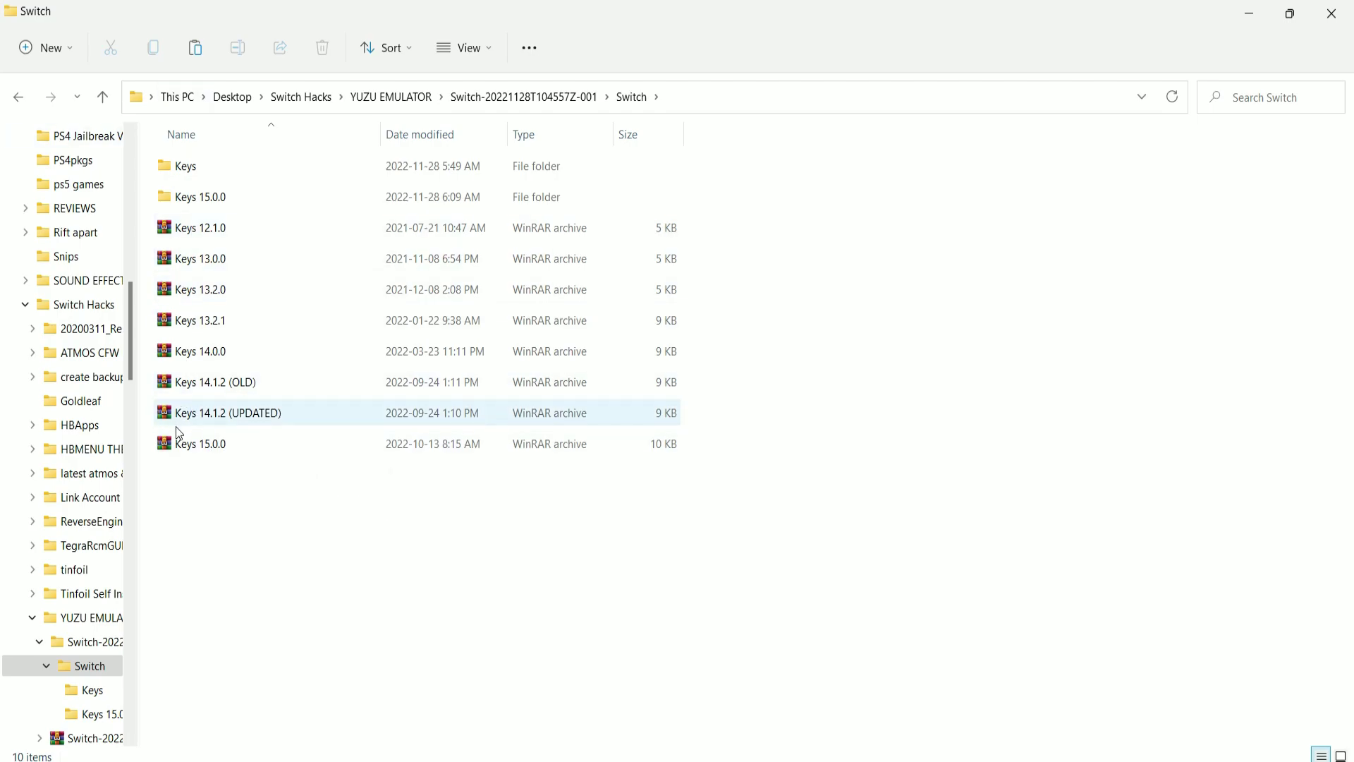
left_click(210, 446)
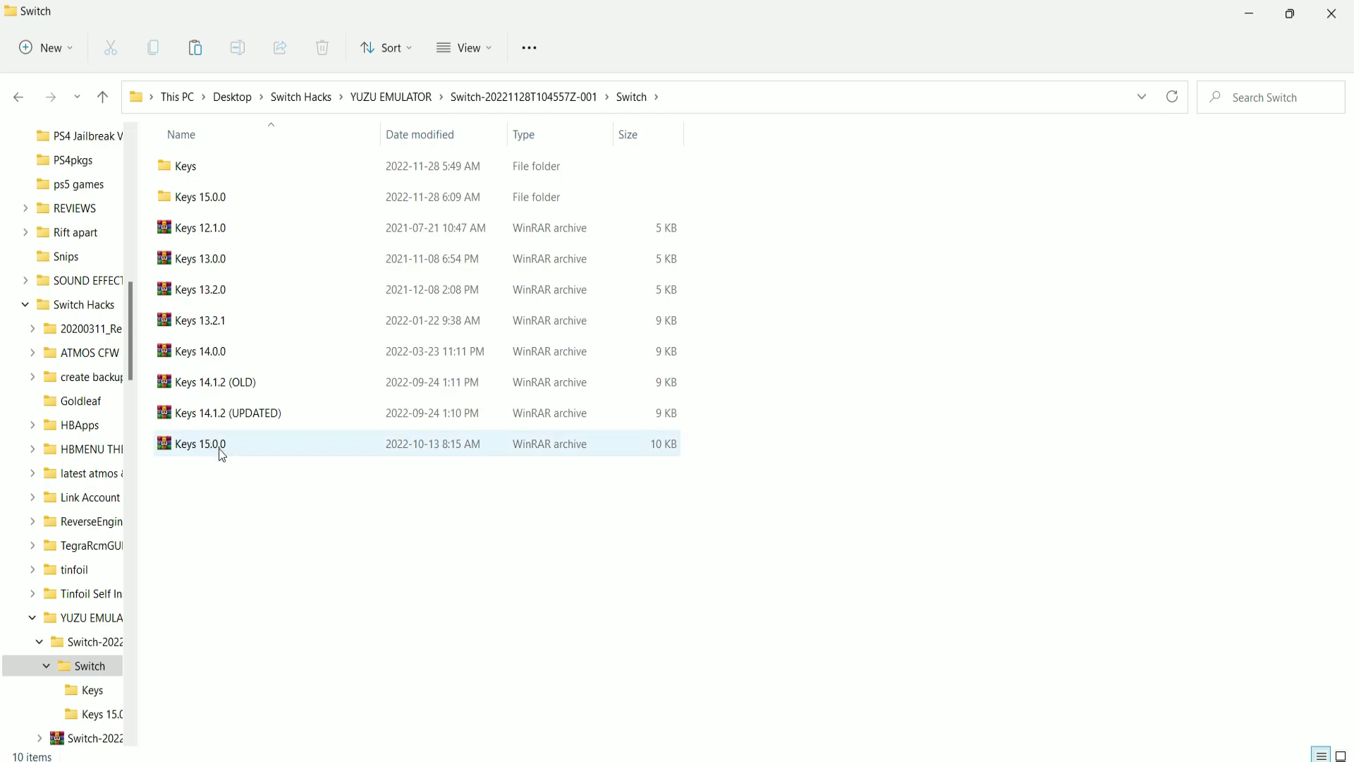
mouse_move(209, 455)
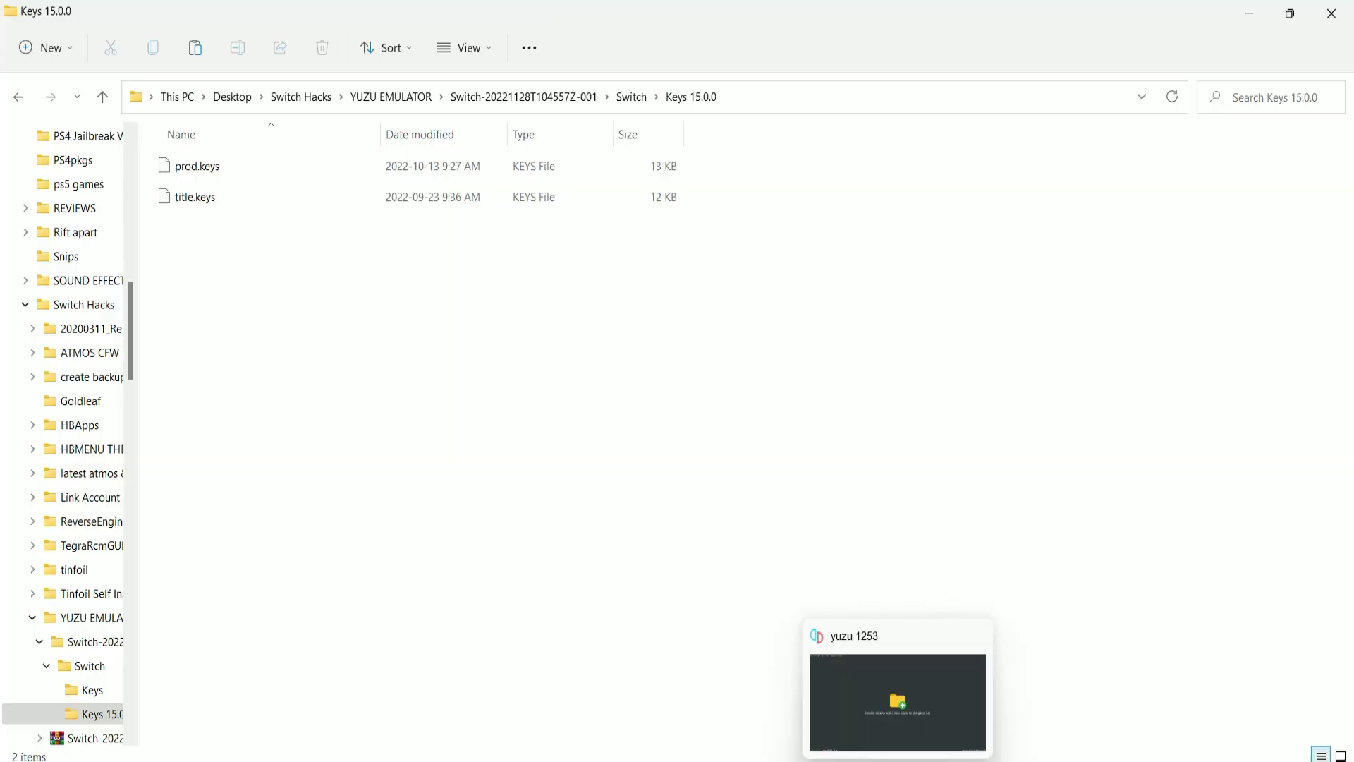
Switch to yuzu, inspect the keys folder inside its data directory, and close that folder window.
left_click(898, 759)
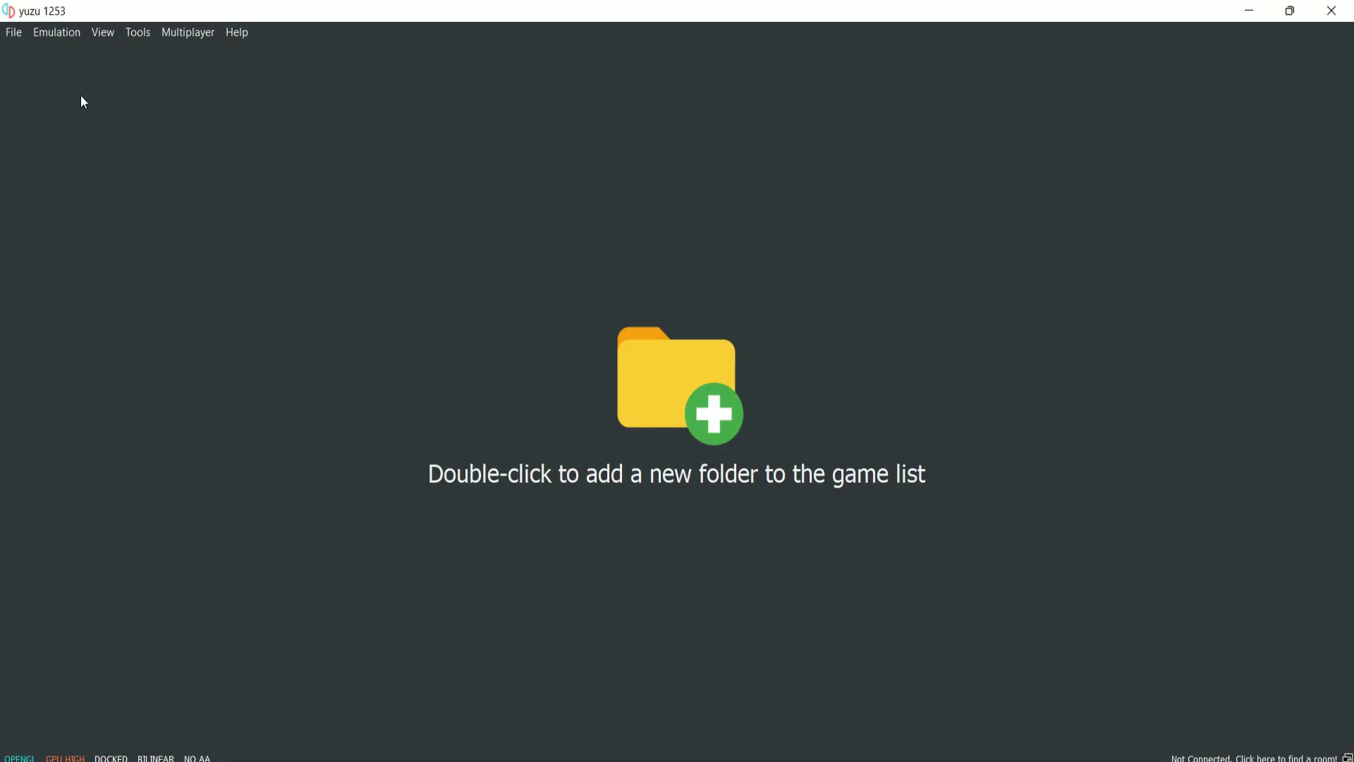
left_click(14, 33)
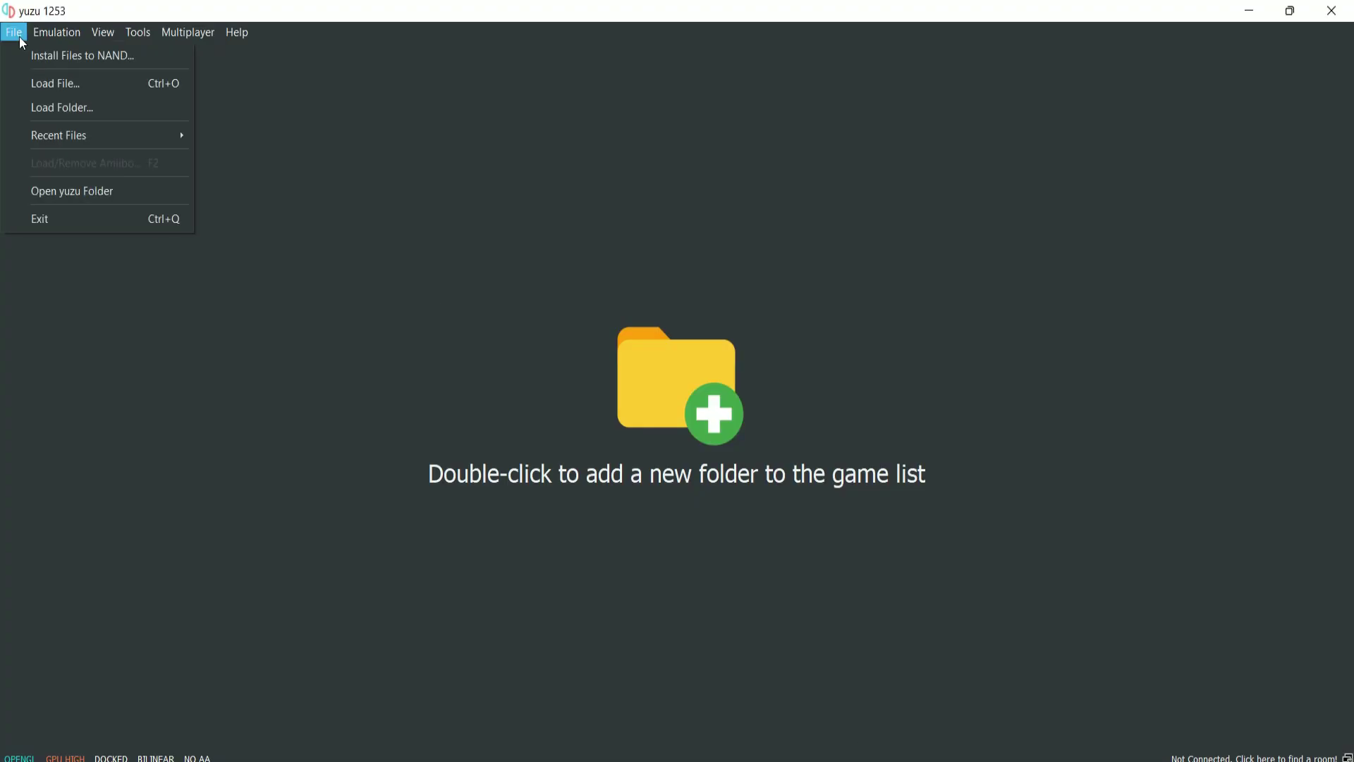
left_click(56, 195)
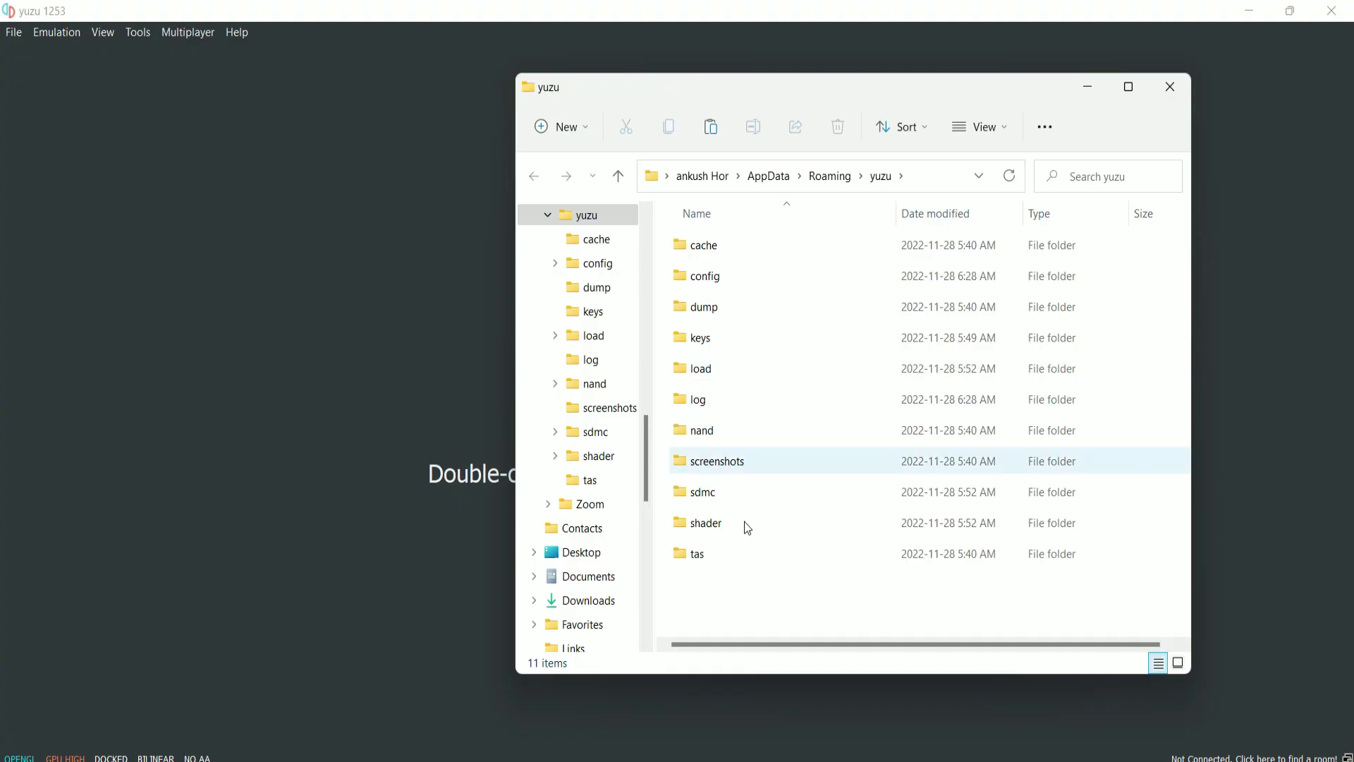
double_click(725, 337)
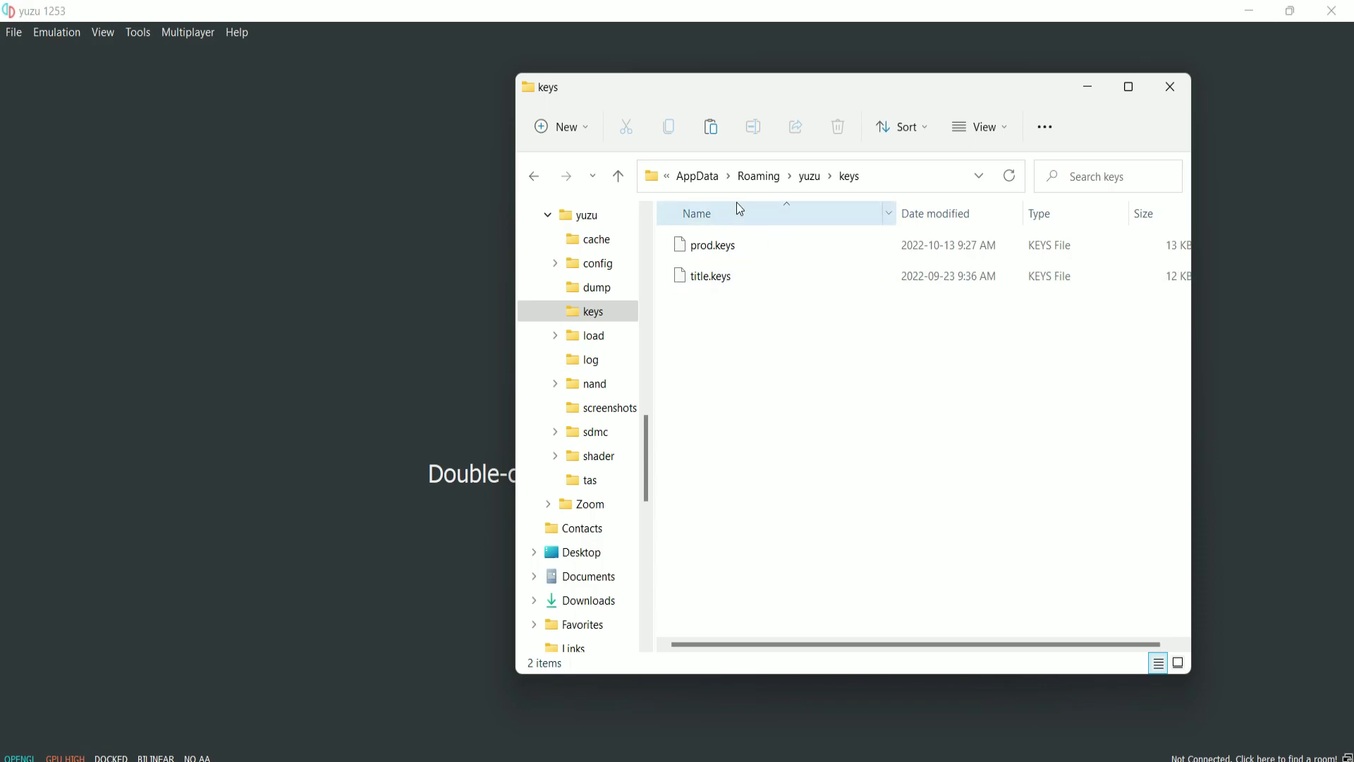
left_click(1171, 87)
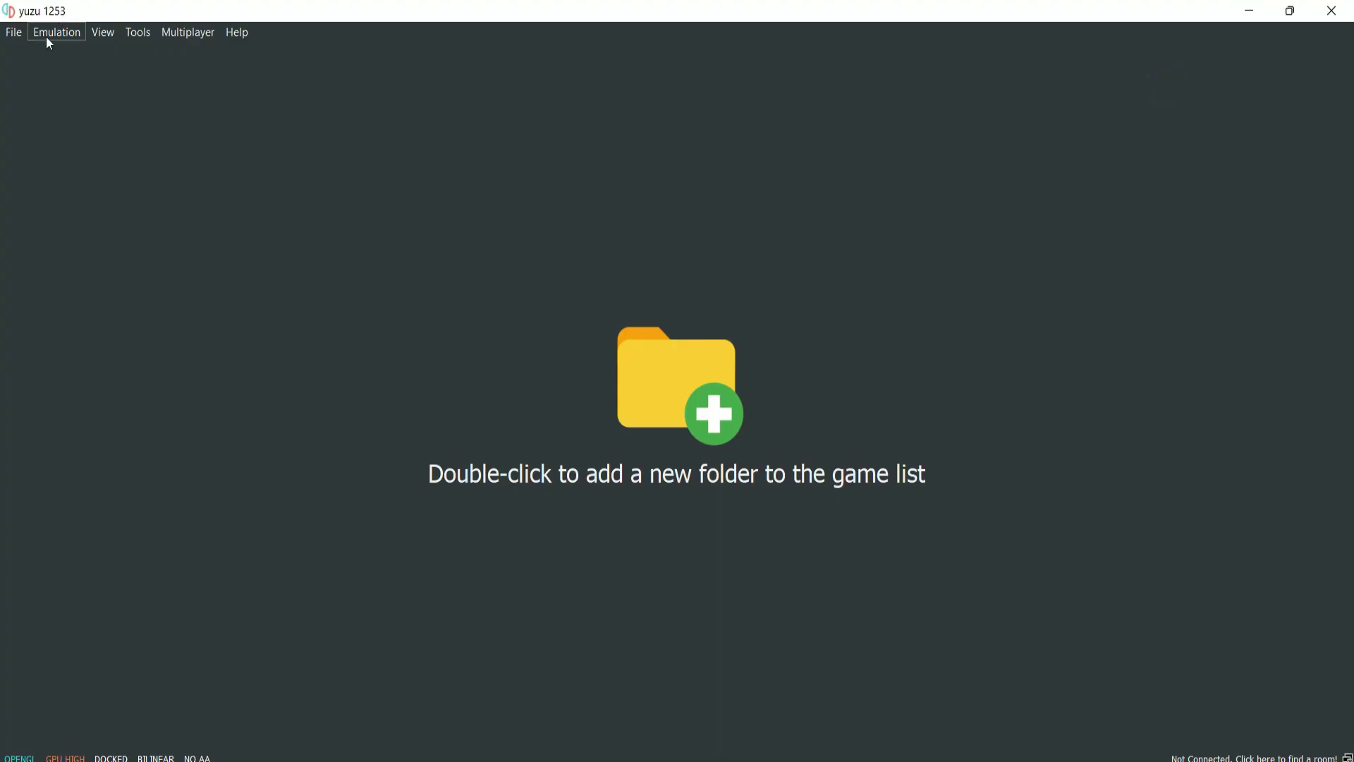
Open the emulator configuration and look over the Graphics, Controls, CPU and System settings.
left_click(44, 35)
left_click(93, 130)
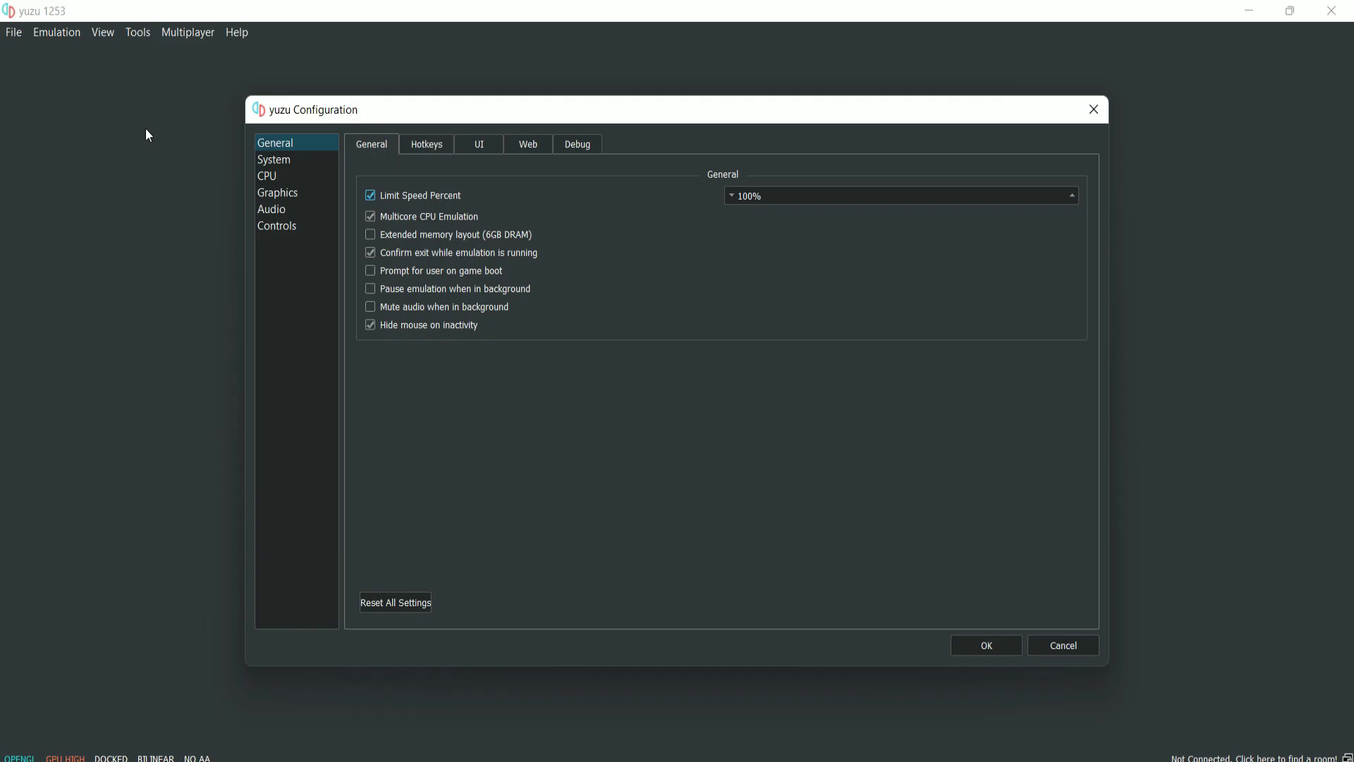
left_click(282, 195)
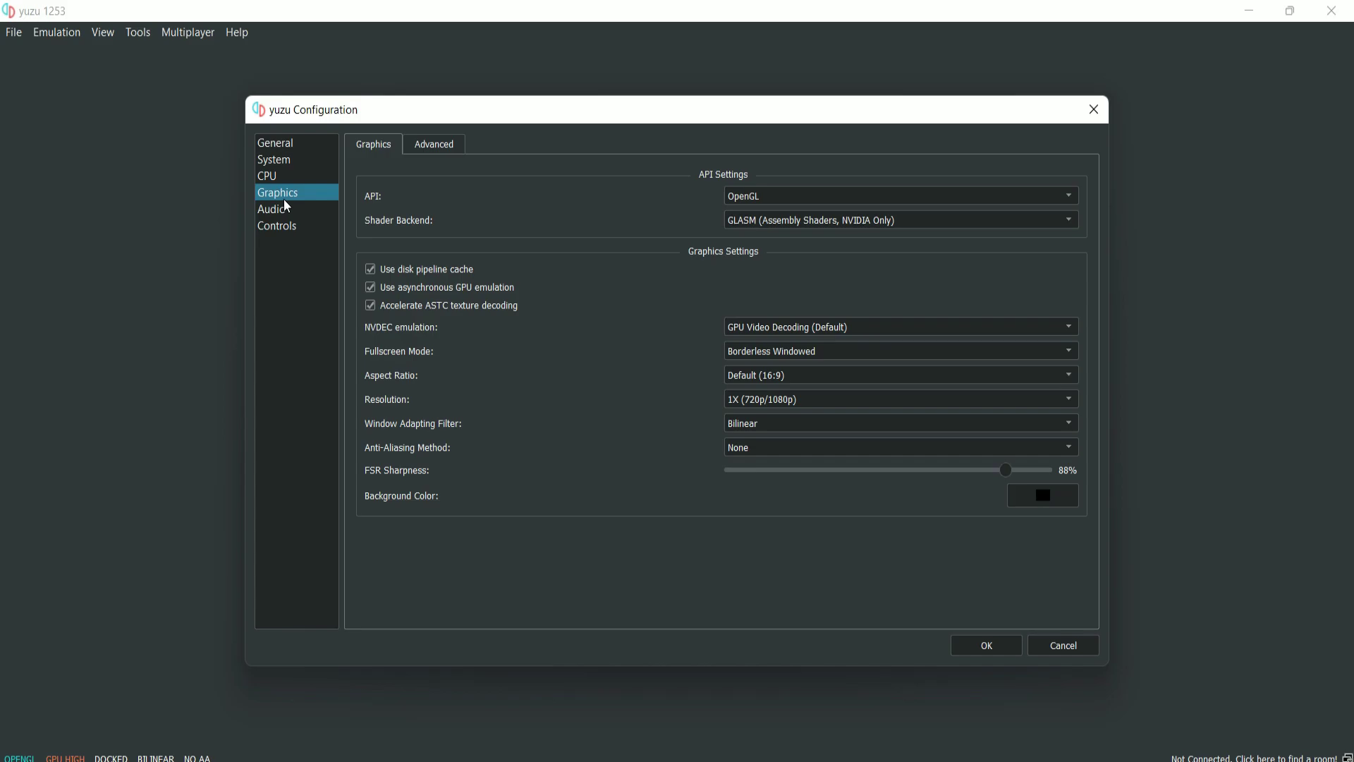
left_click(282, 225)
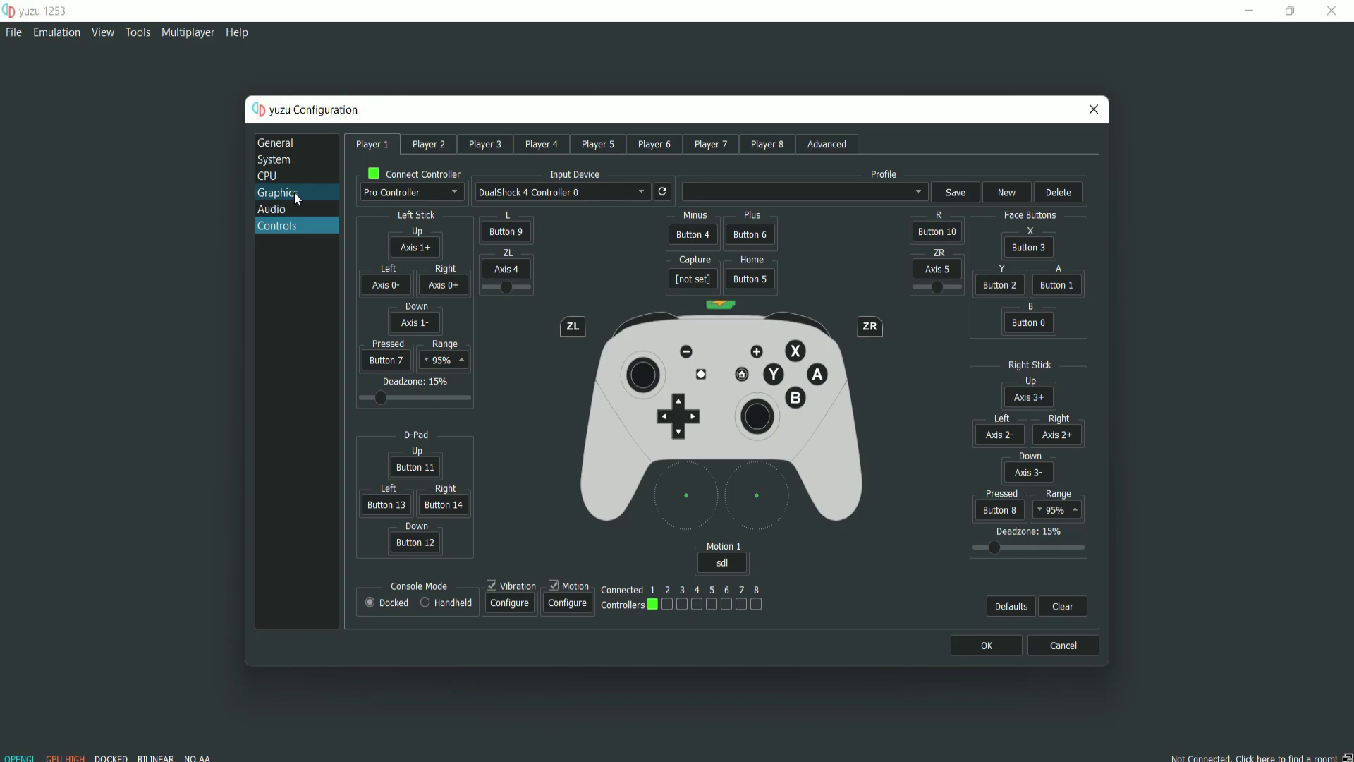
left_click(294, 192)
left_click(276, 182)
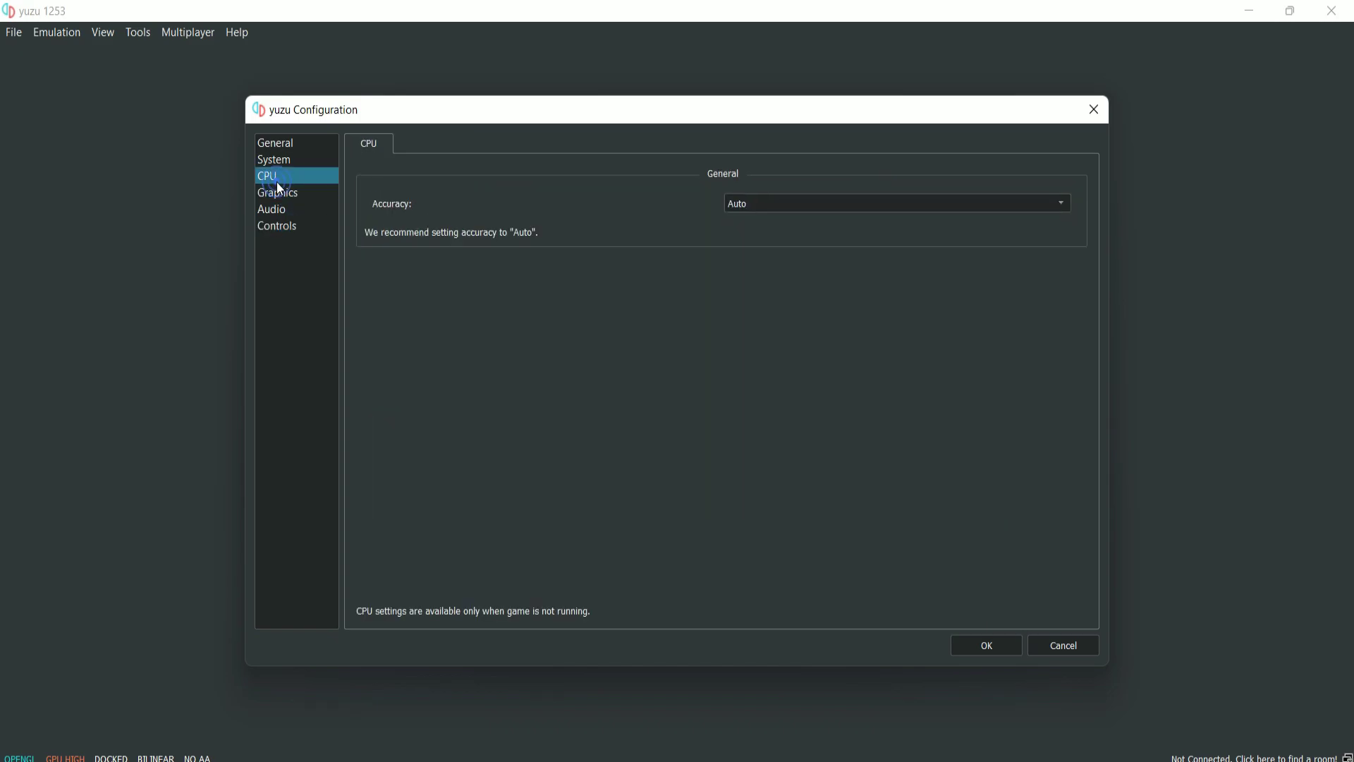
left_click(286, 163)
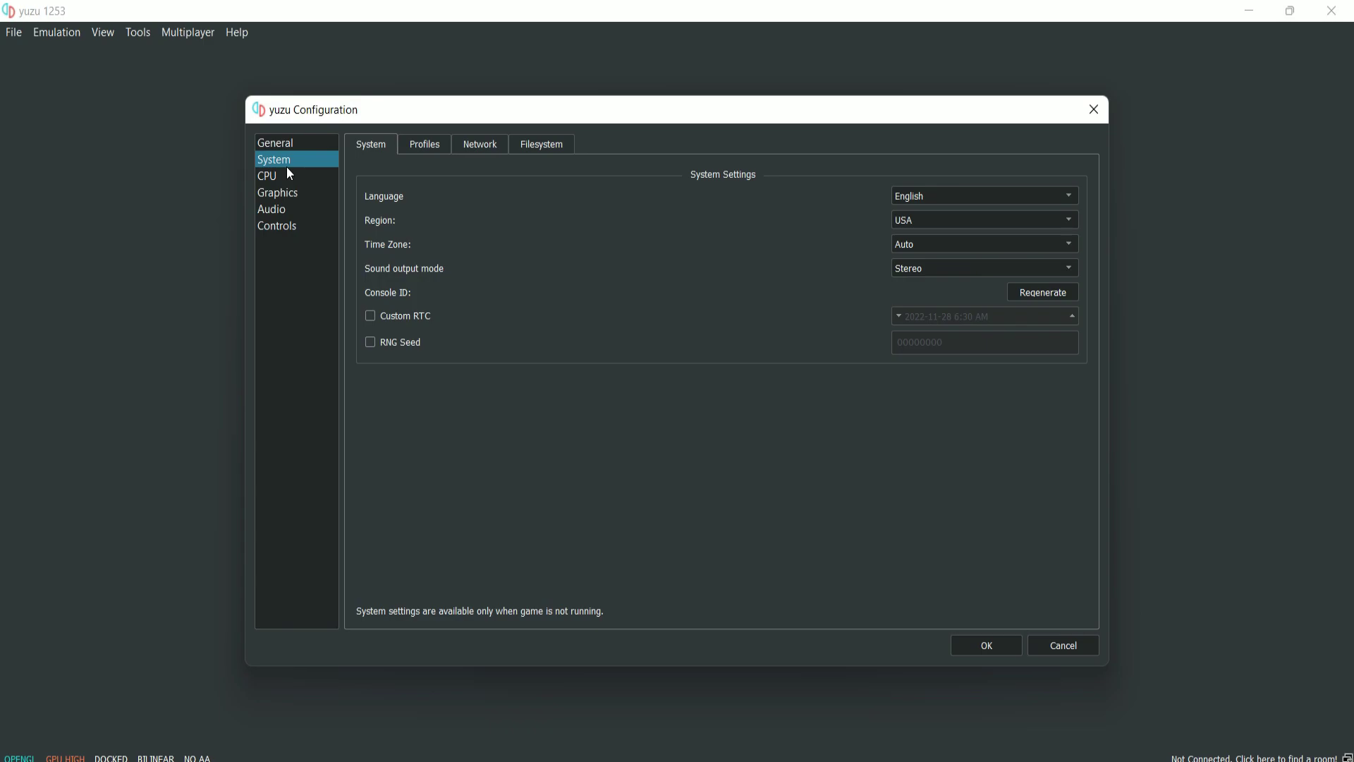
left_click(300, 196)
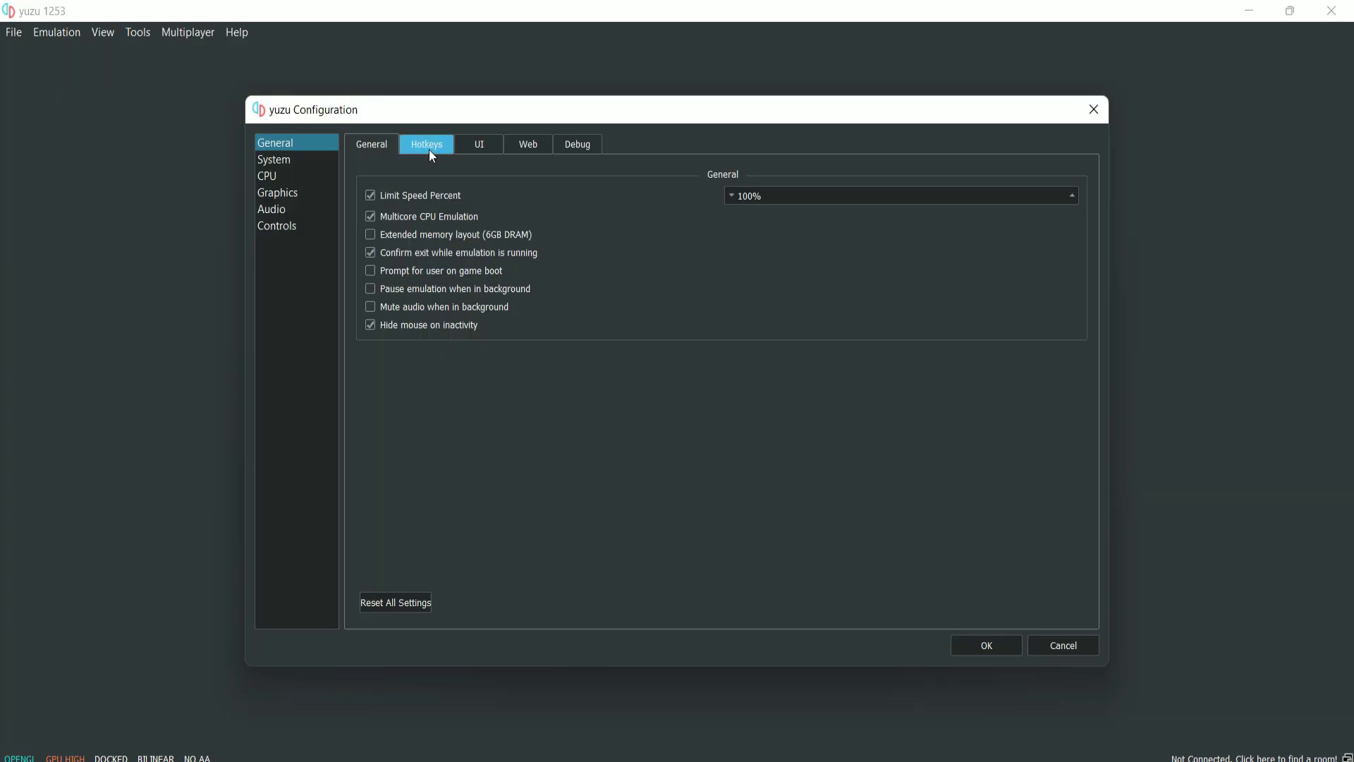
Look through the General category's Hotkeys, Web, Debug and UI settings.
left_click(427, 146)
left_click(525, 144)
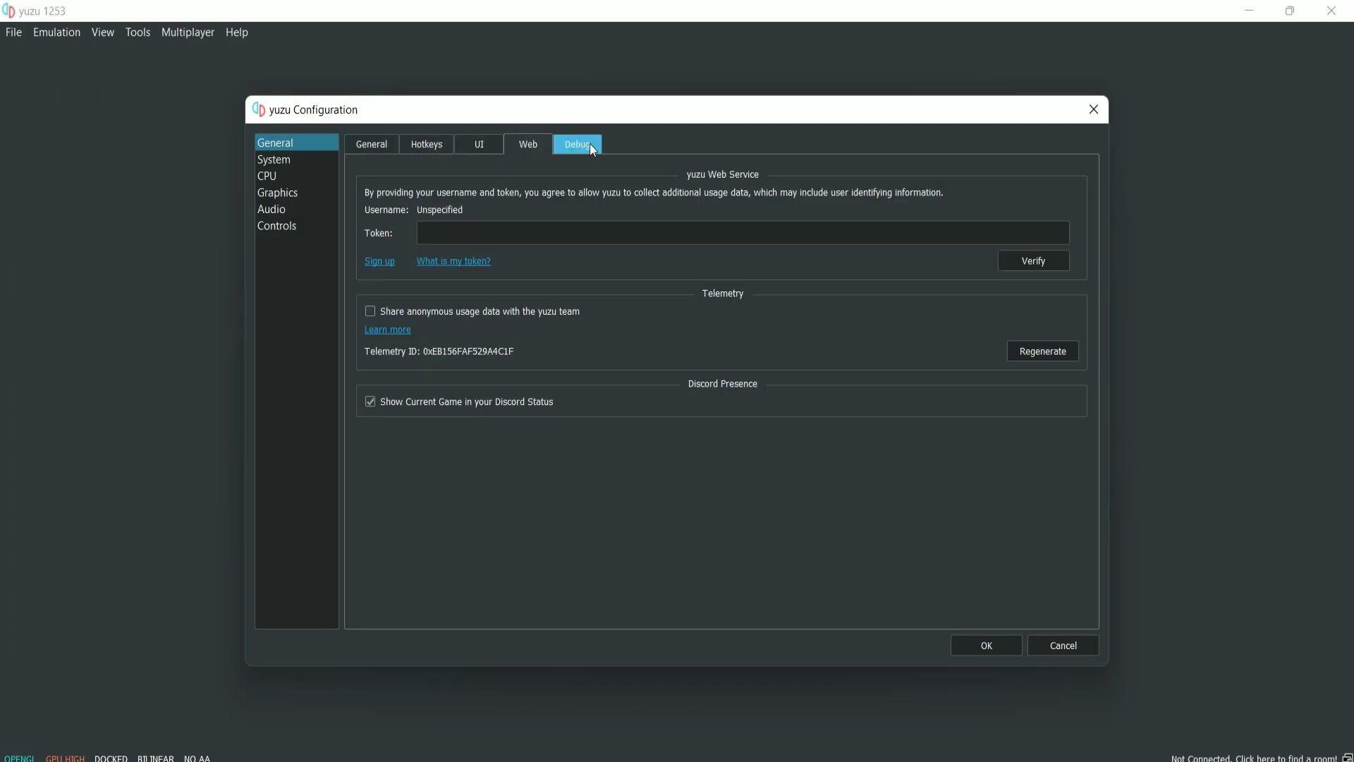
left_click(577, 145)
left_click(540, 143)
left_click(481, 141)
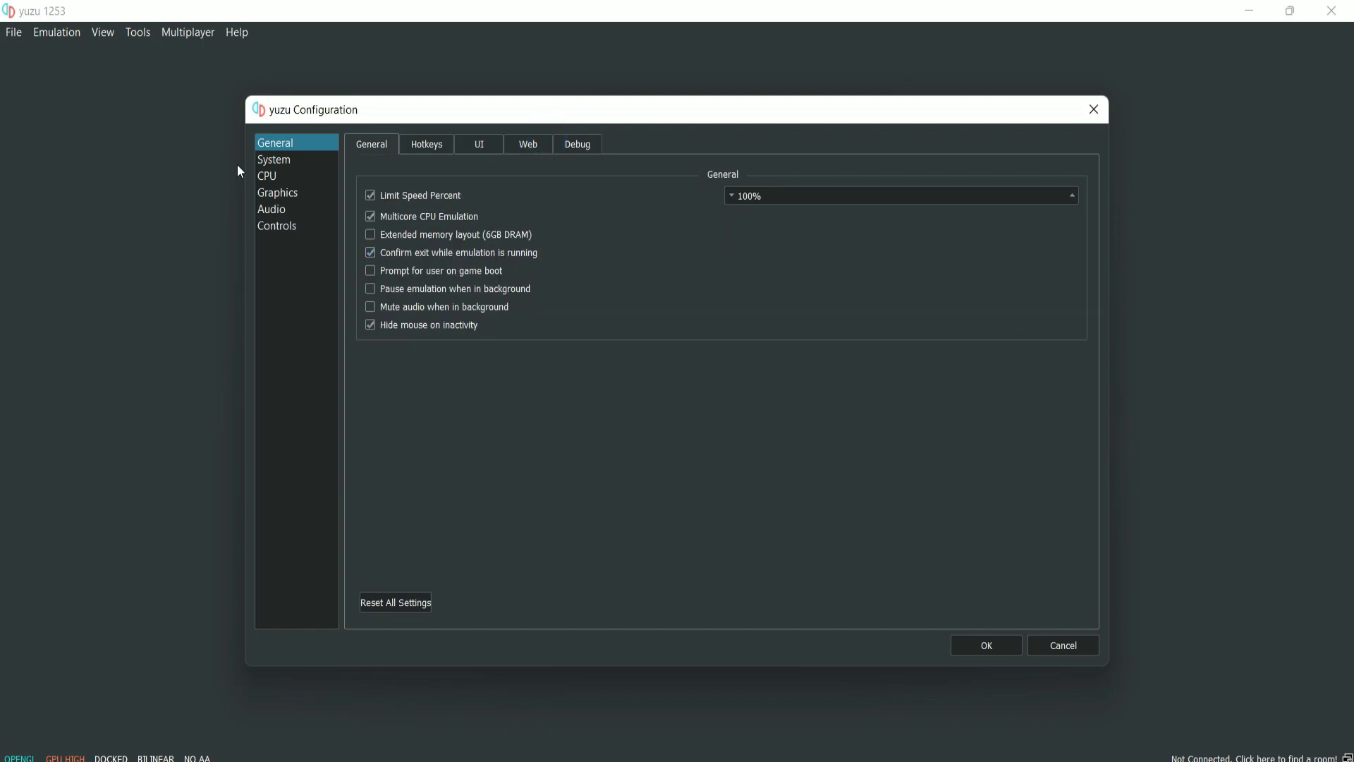
Review the System settings and the available CPU accuracy options.
left_click(280, 159)
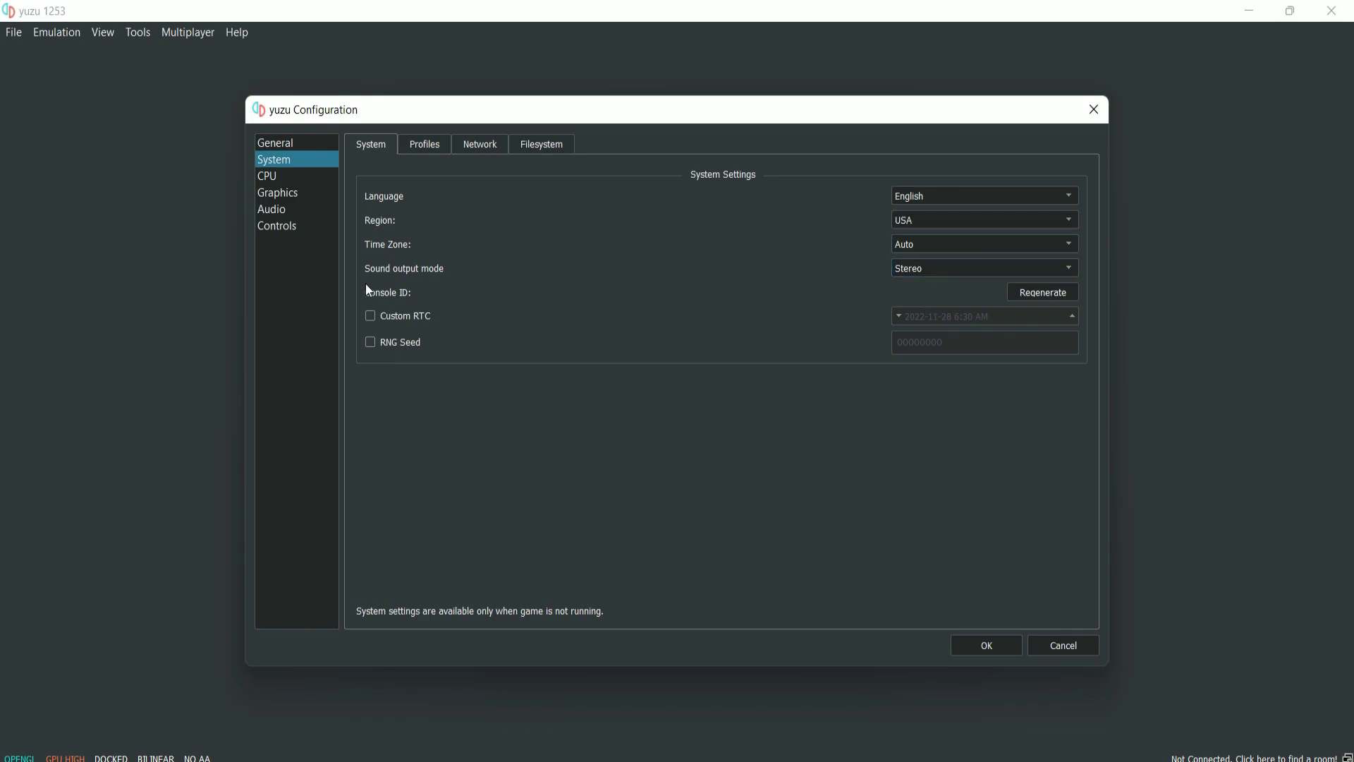
key("Down")
left_click(780, 203)
In the graphics settings, choose OpenGL as the API and check the shader backend options, keeping GLASM.
left_click(277, 193)
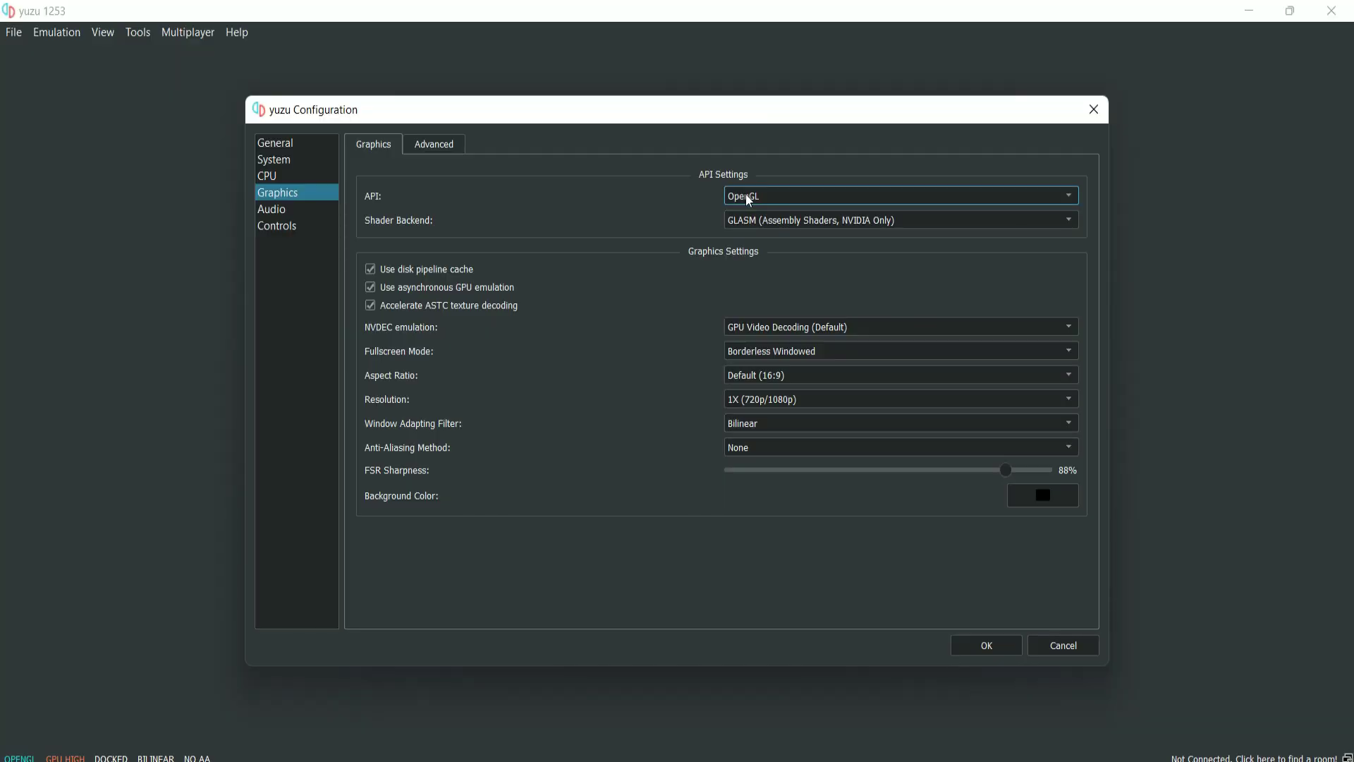
left_click(748, 197)
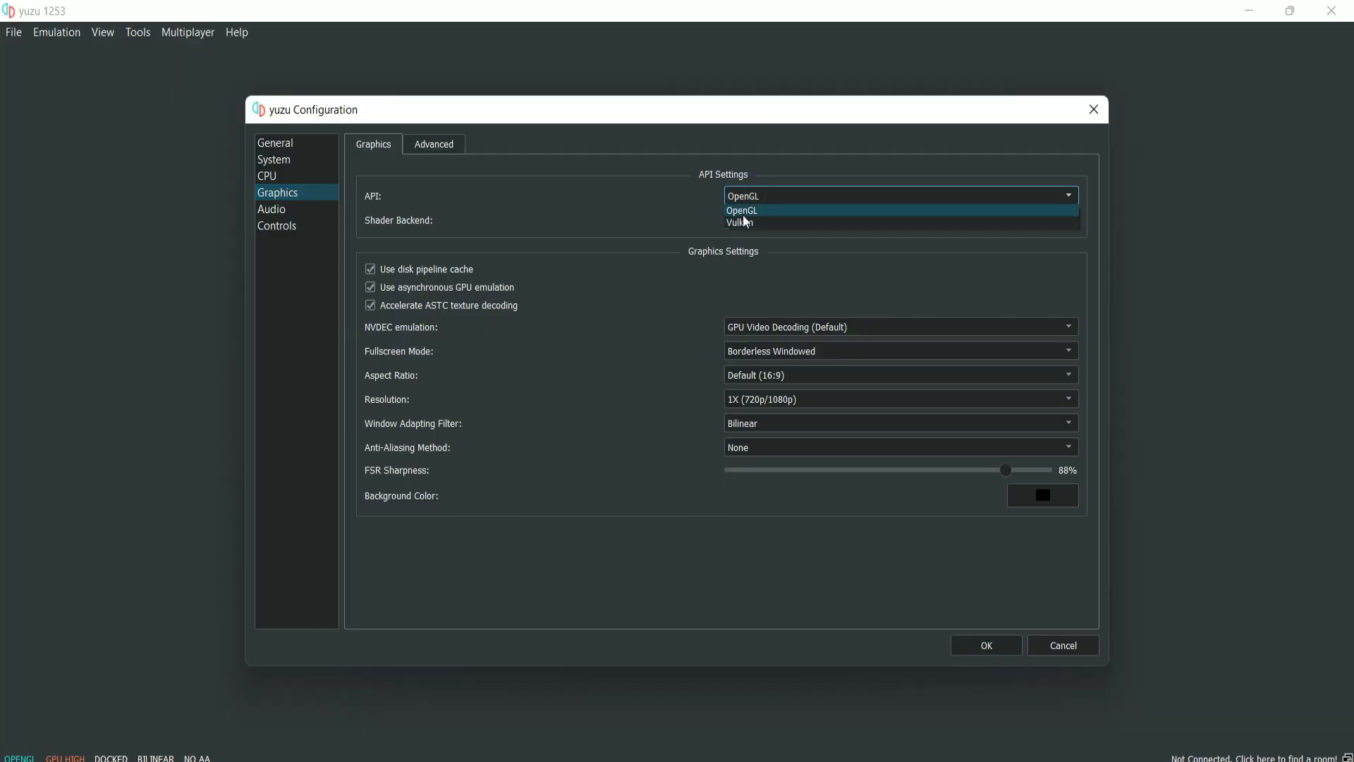
left_click(743, 210)
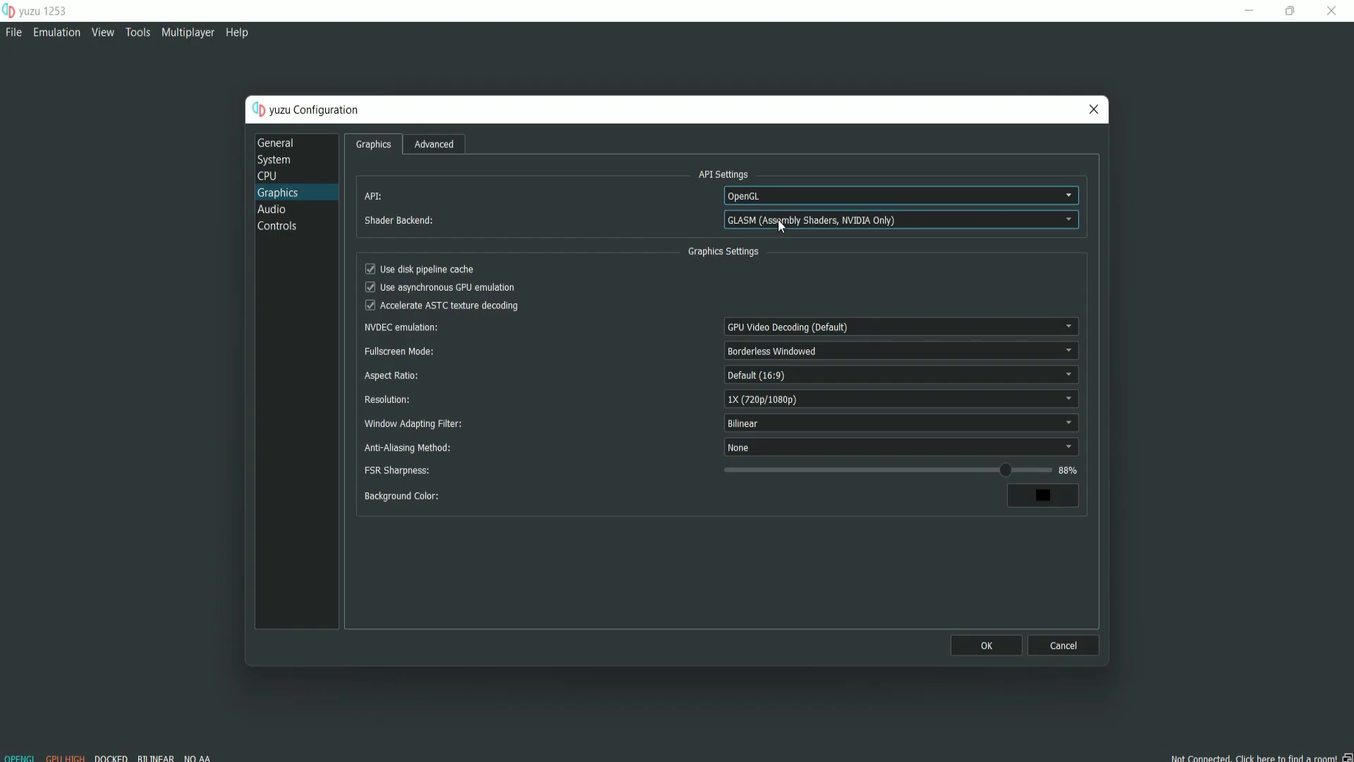
left_click(854, 227)
left_click(850, 226)
Set NVDEC emulation to GPU Video Decoding (Default) and the fullscreen mode to Borderless Windowed.
left_click(844, 326)
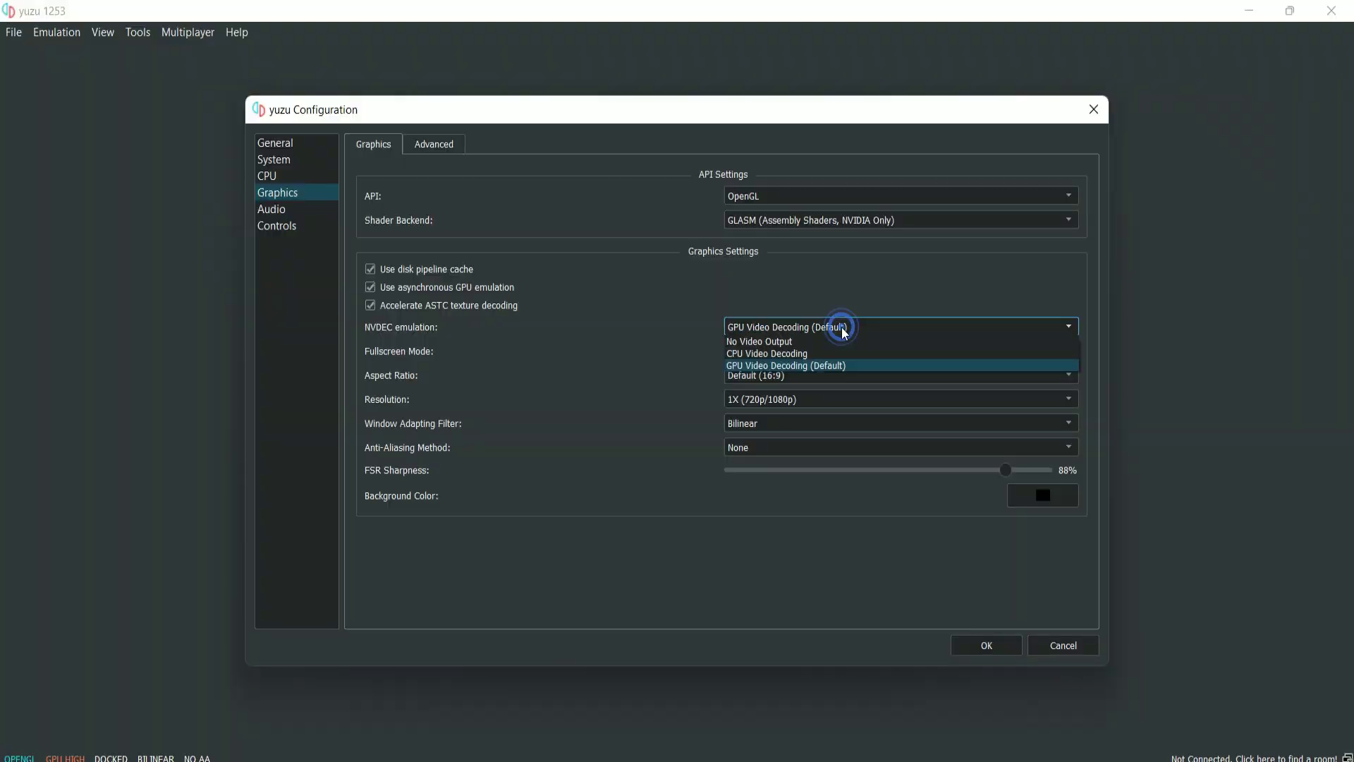
left_click(783, 367)
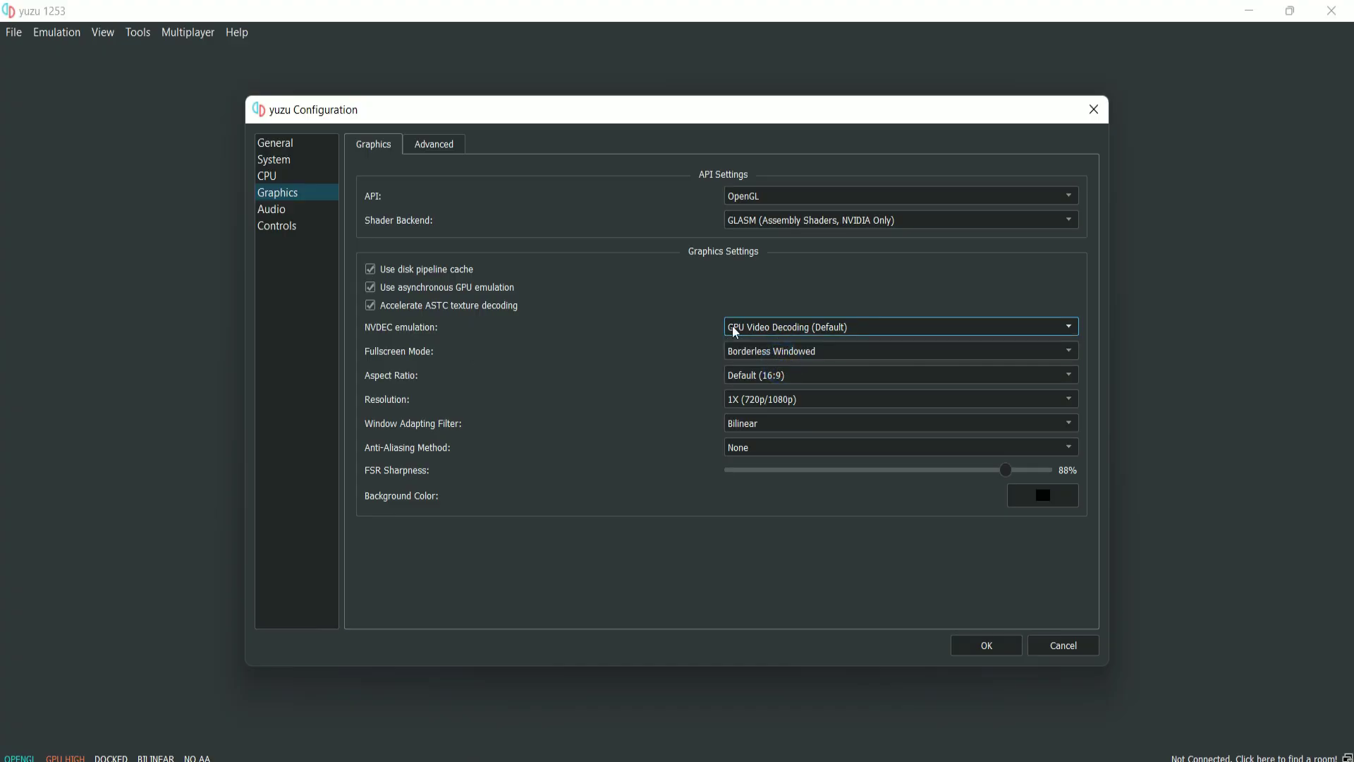
left_click(763, 357)
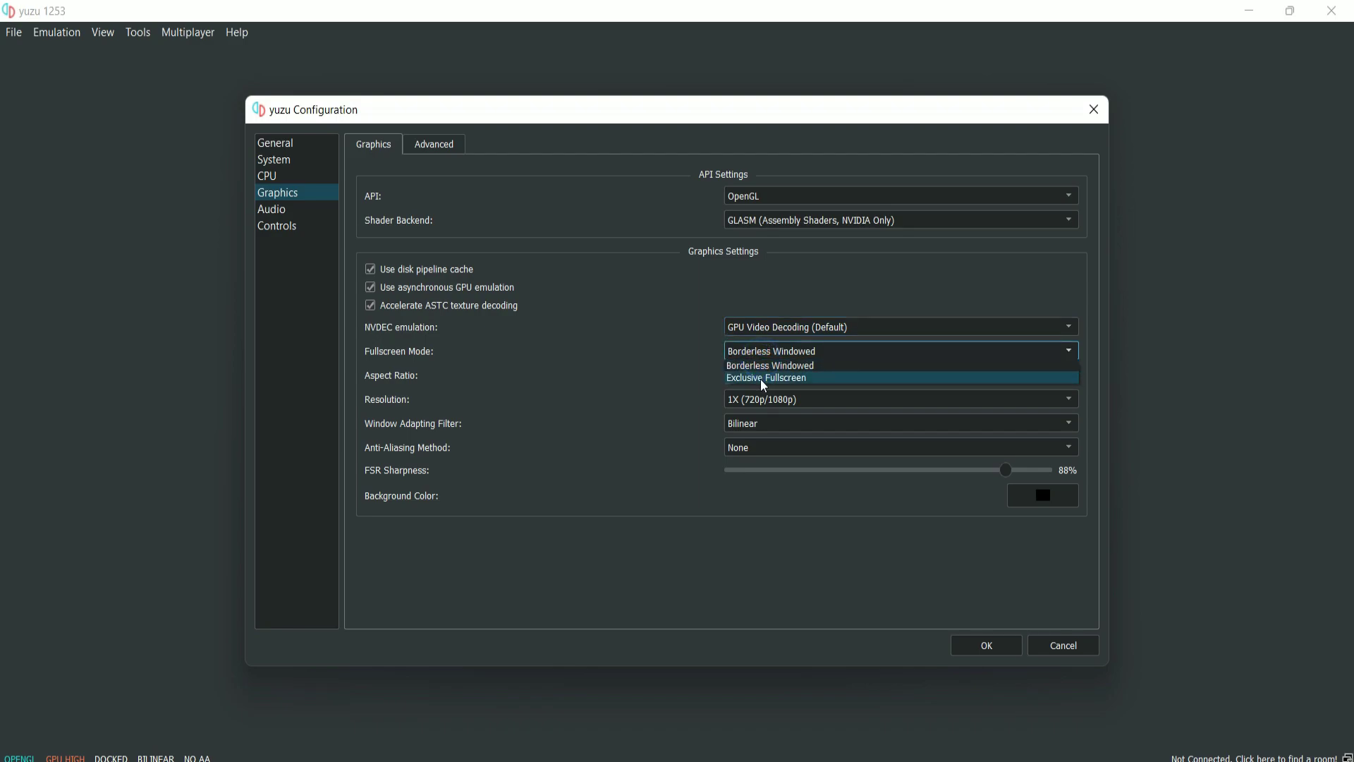
left_click(767, 365)
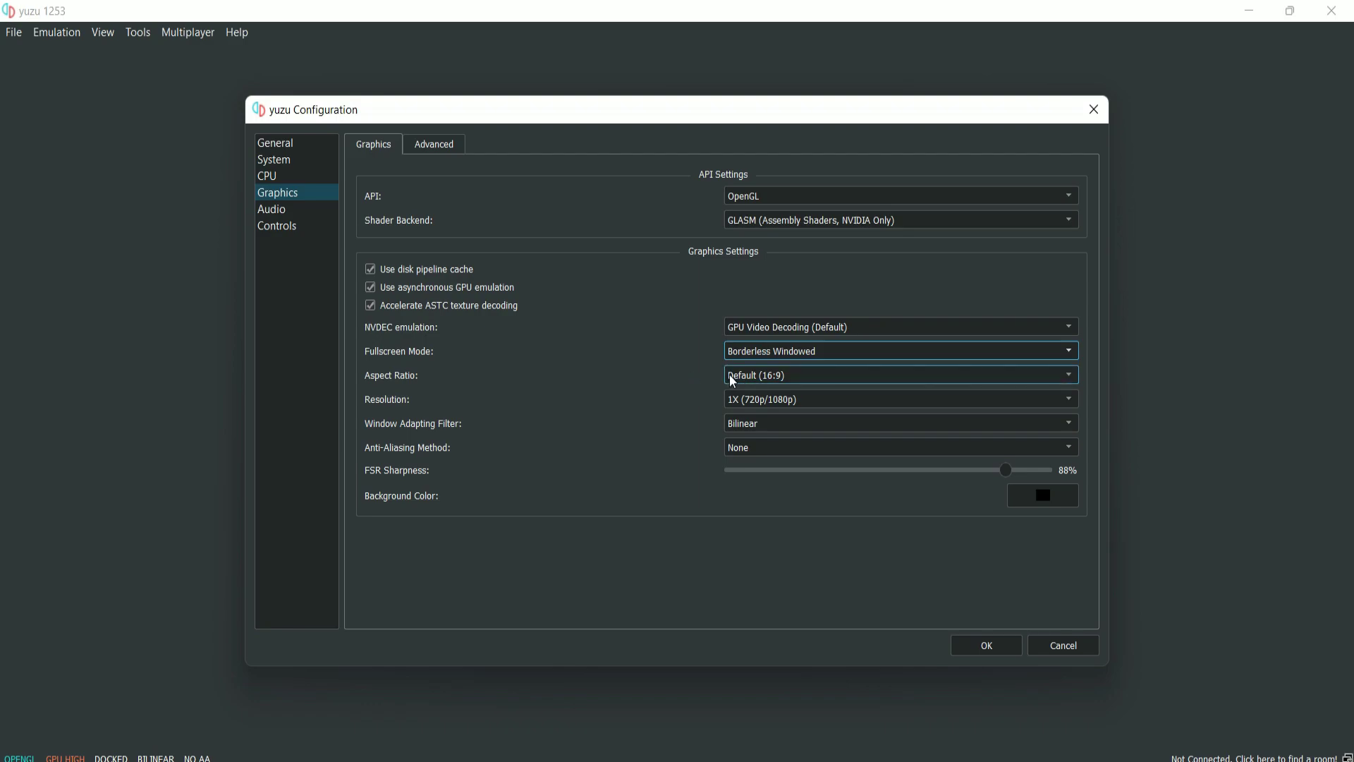
Set the resolution to 1X (720p/1080p) and keep the window adapting filter at Bilinear.
left_click(805, 395)
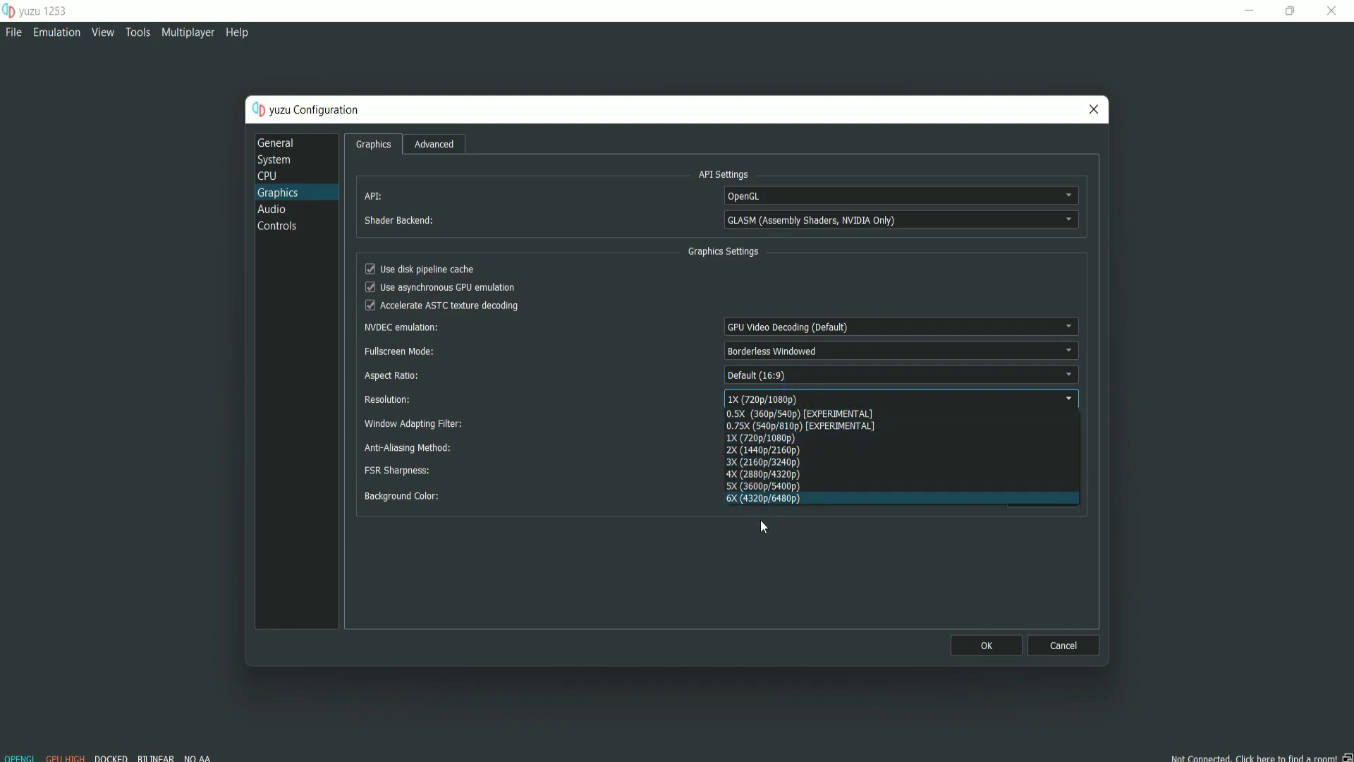
left_click(752, 436)
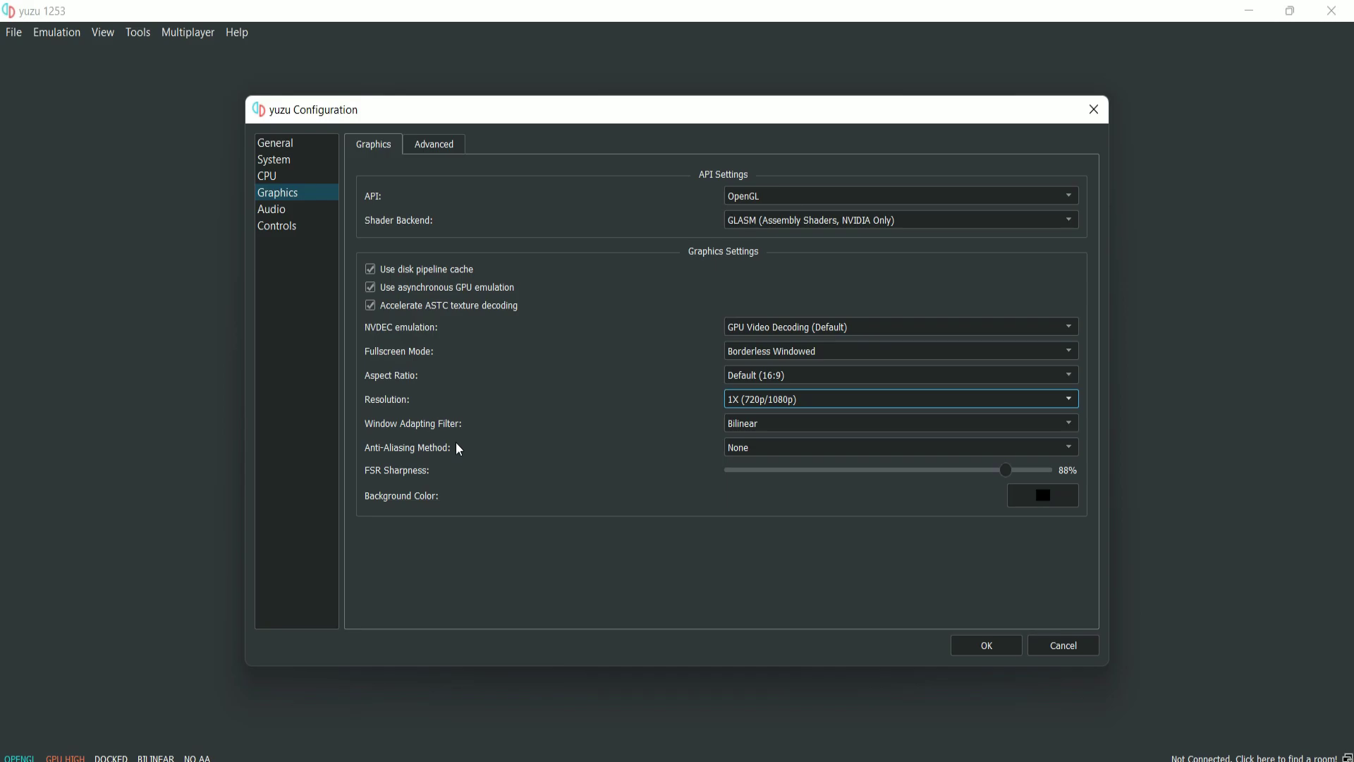
left_click(753, 423)
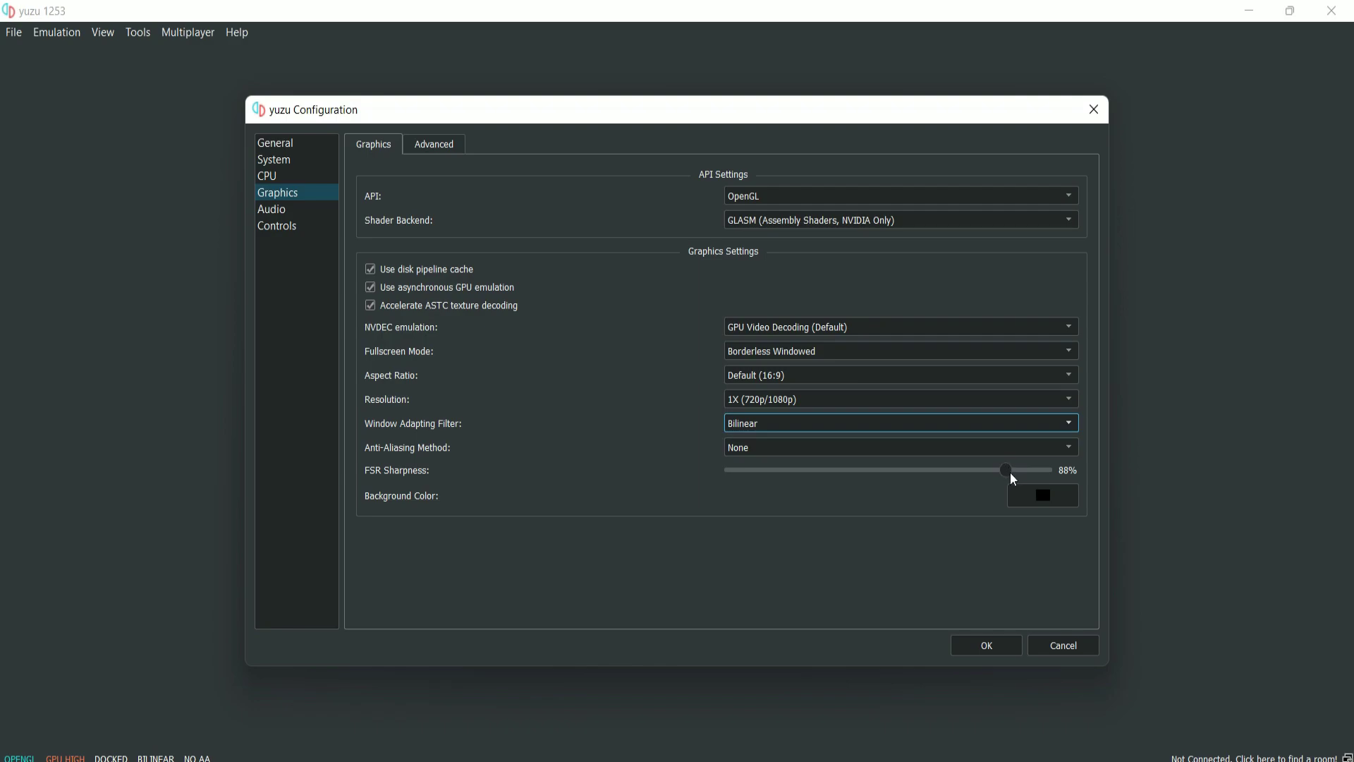
Set the FSR sharpness to 51% and open the Audio settings for review.
left_click_drag(1010, 479, 896, 487)
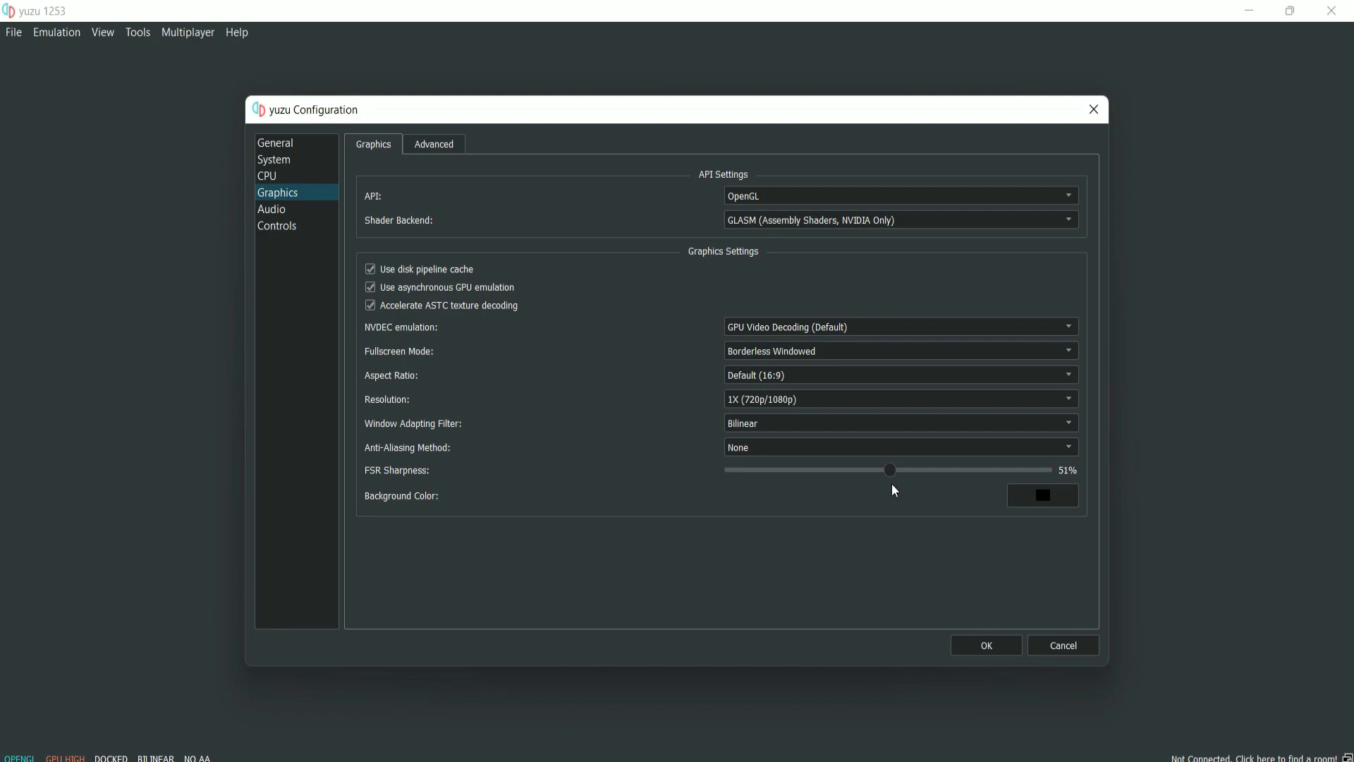
left_click_drag(894, 490, 893, 494)
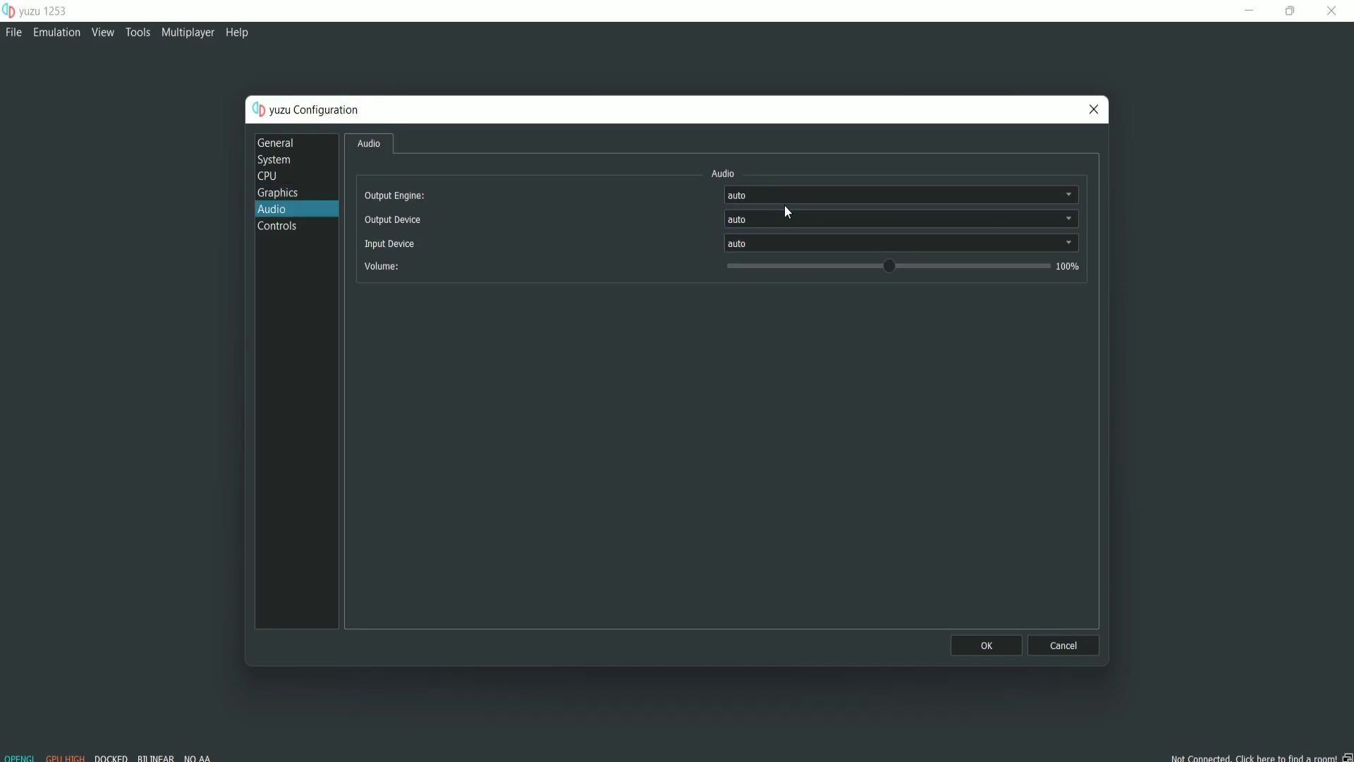
In the Controls settings, choose DualShock 4 Controller 0 as Player 1's input device and save the configuration.
left_click(271, 226)
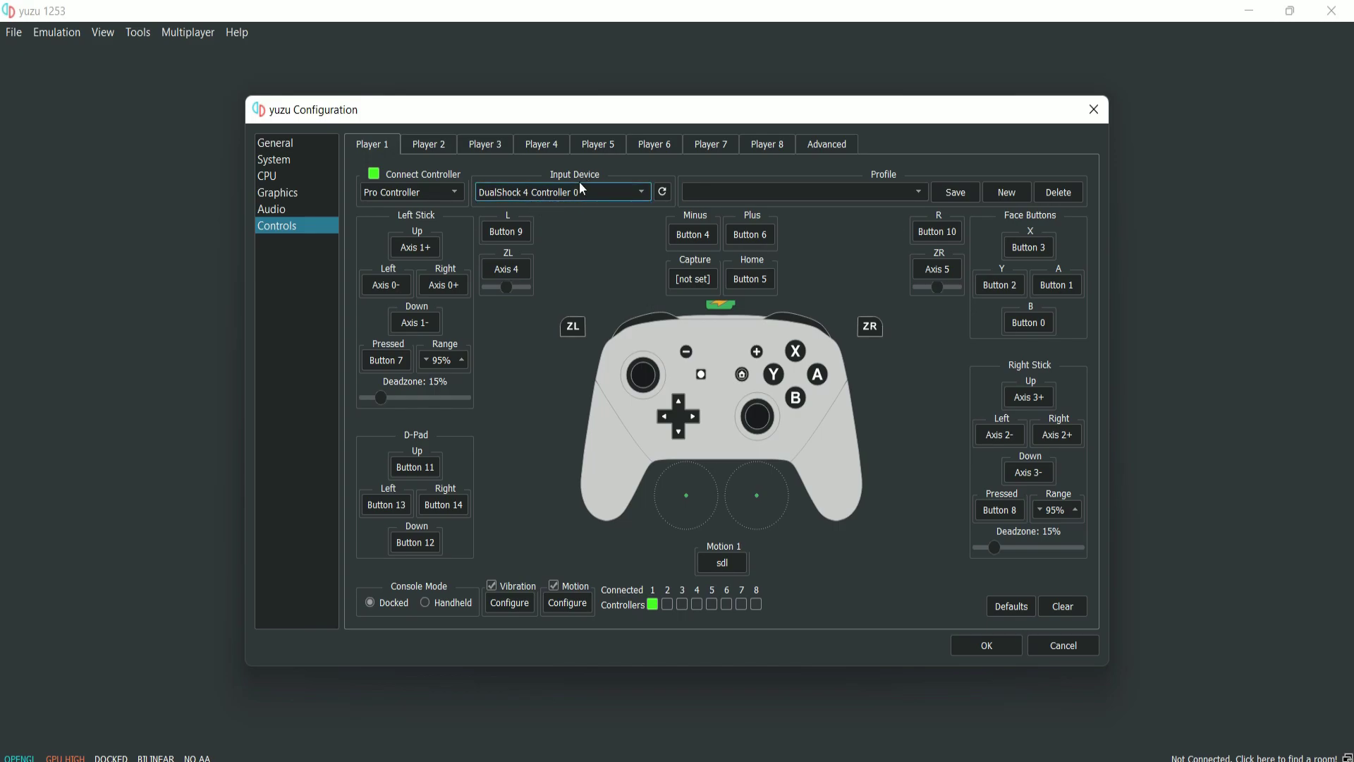
left_click(639, 196)
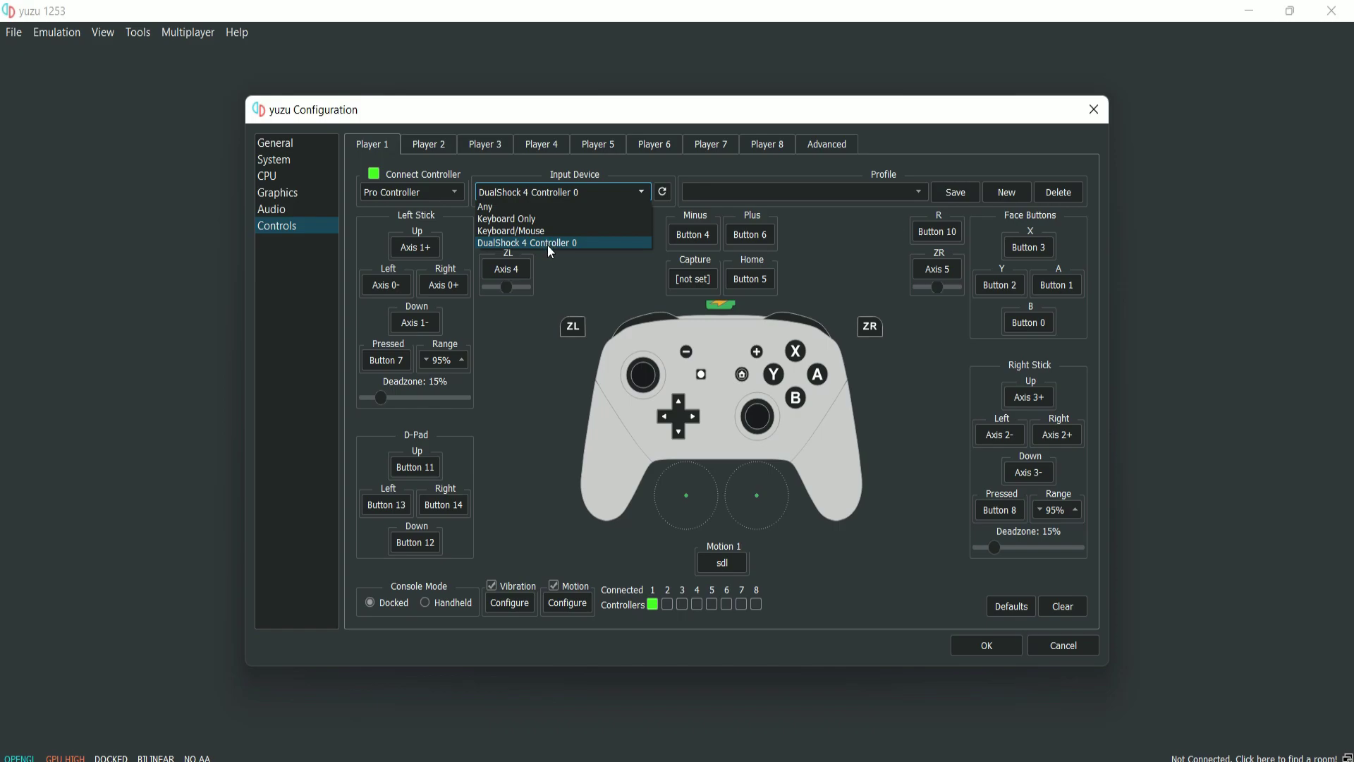
left_click(529, 245)
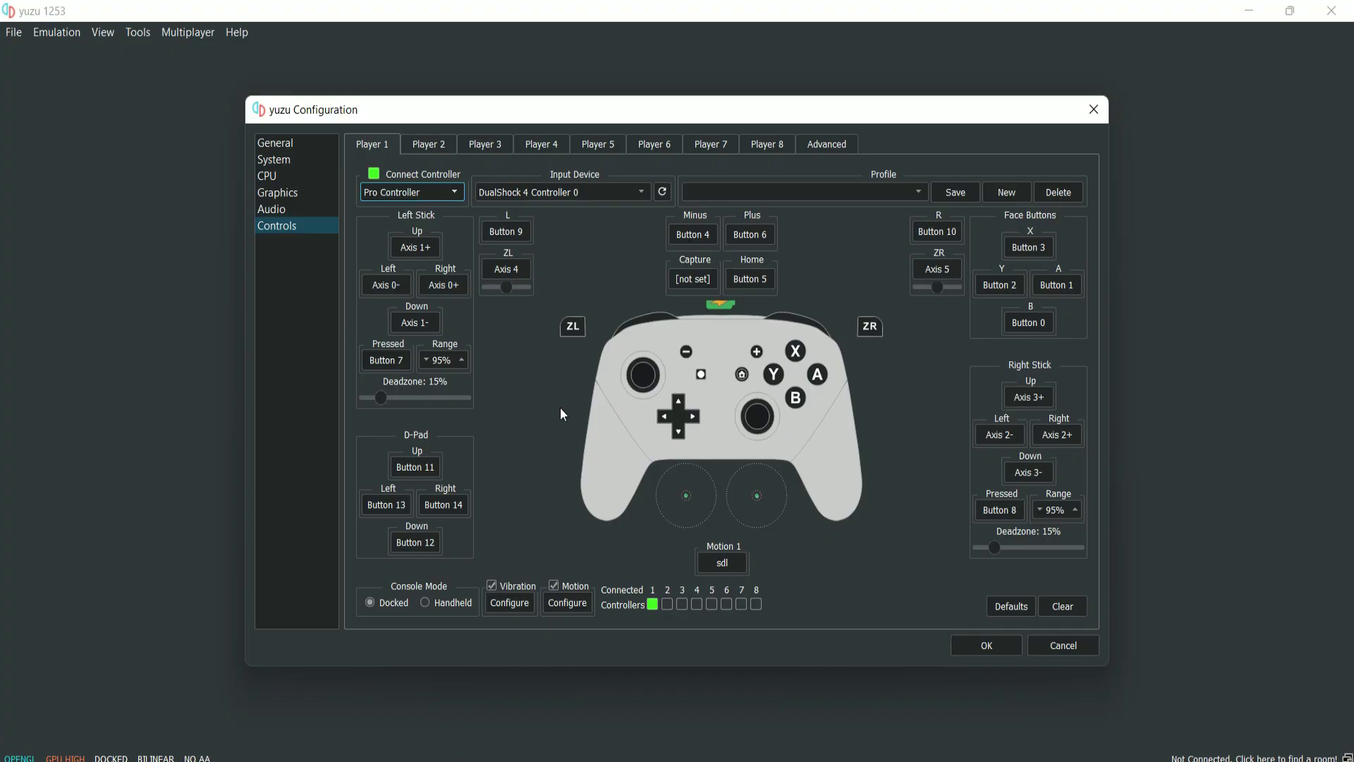
left_click(986, 645)
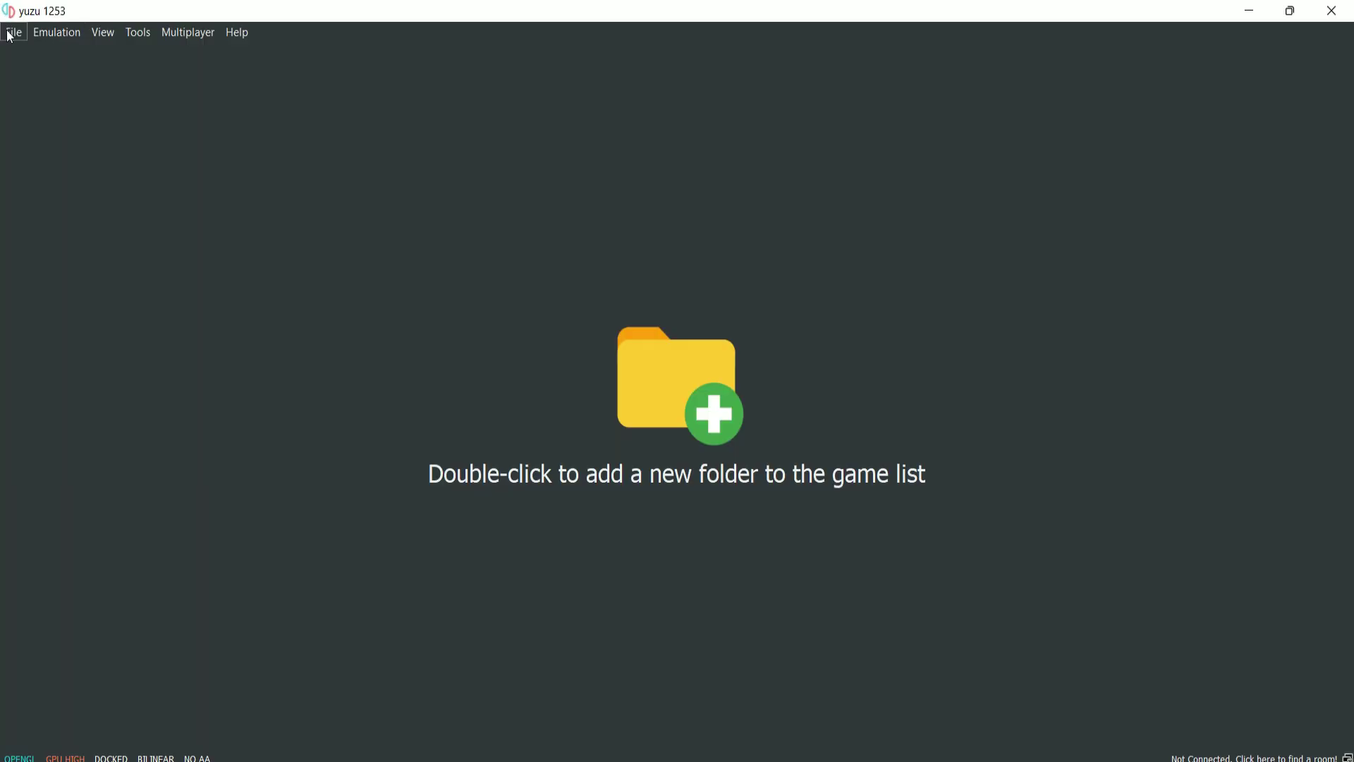
Load the METALLIC CHILD XCI game file to start the game.
left_click(13, 33)
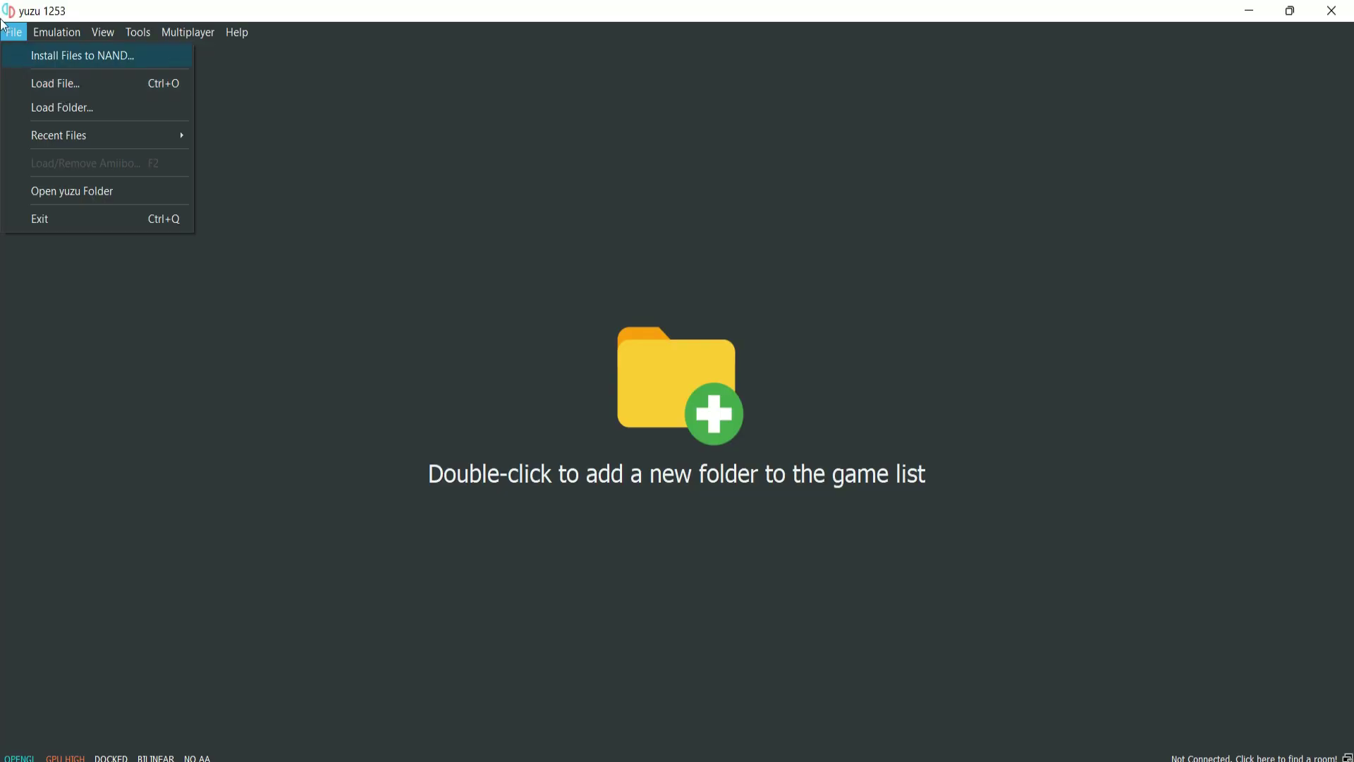
left_click(59, 92)
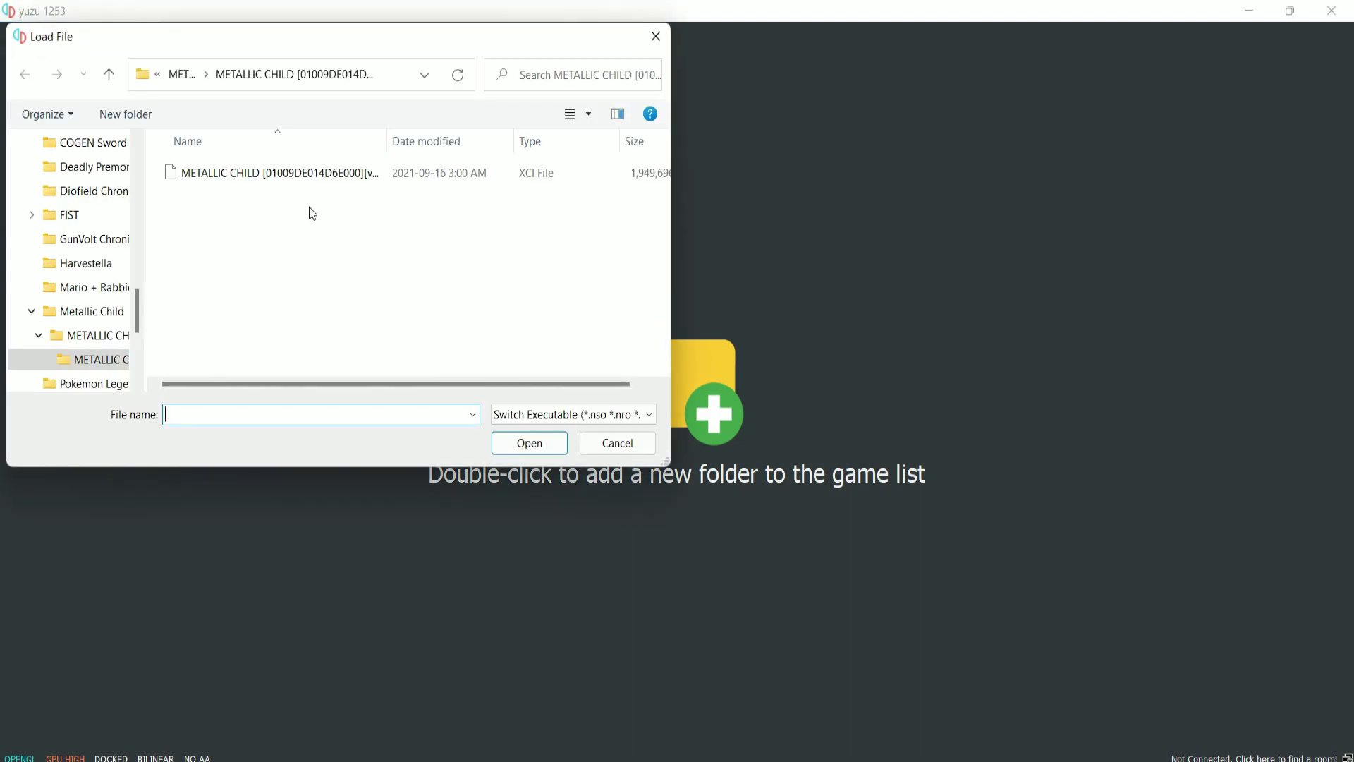
double_click(281, 180)
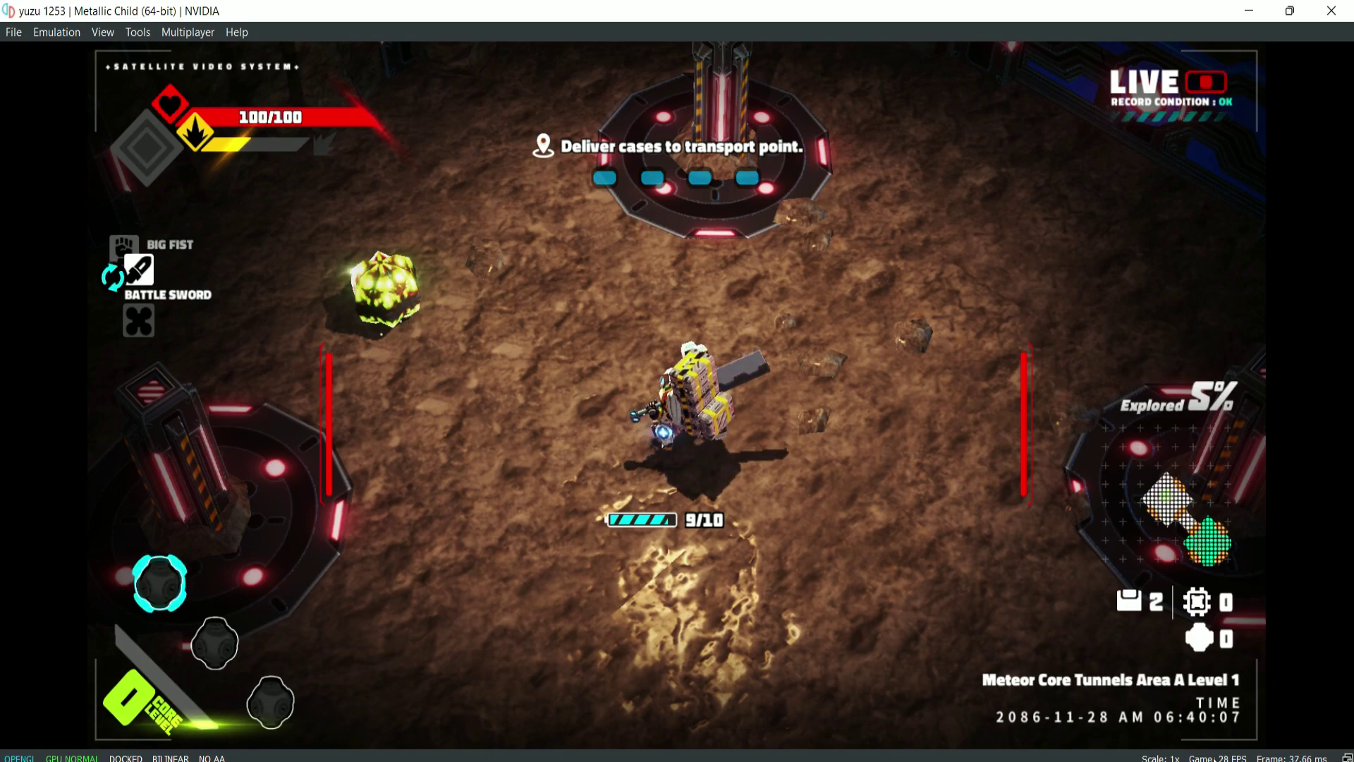
Raise the system volume to maximum in the Windows quick settings and return to the game.
key("super+a")
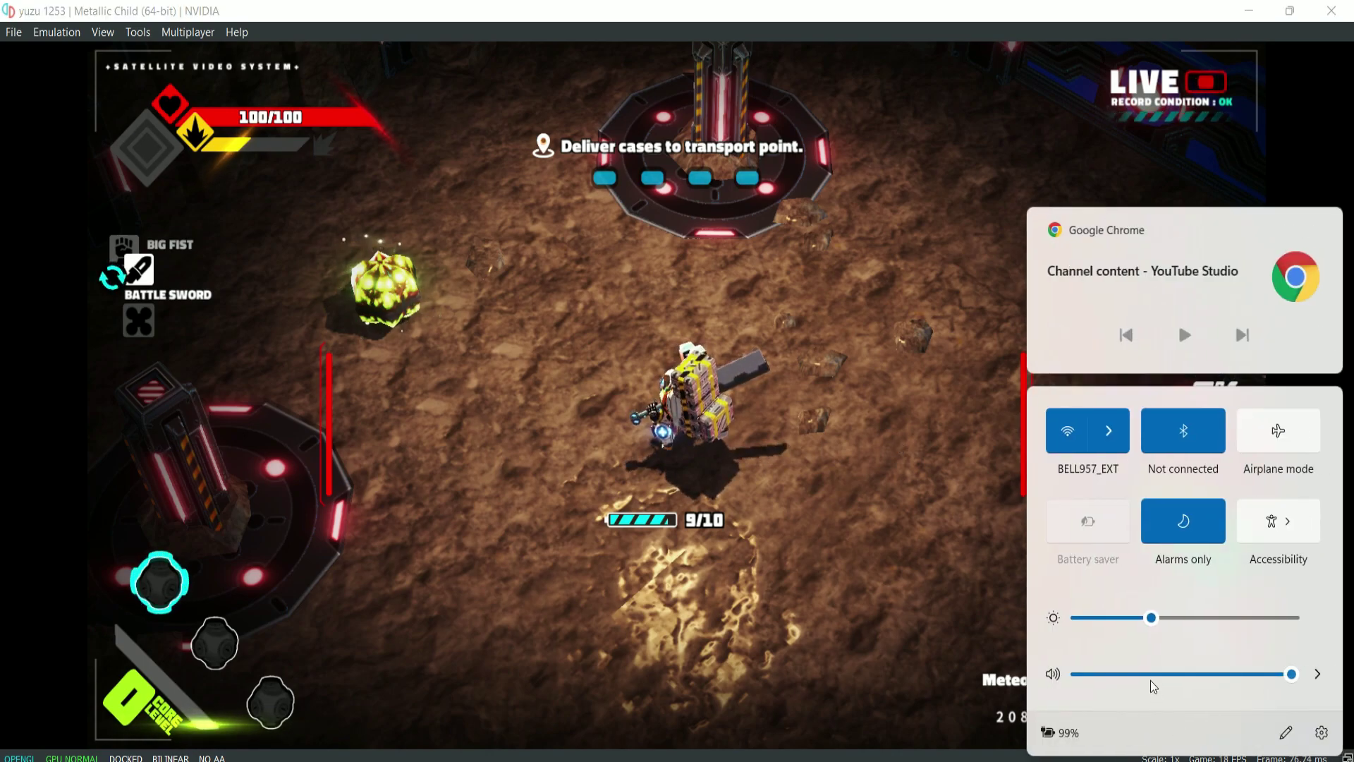
left_click(1150, 678)
left_click_drag(1149, 686, 1302, 679)
key("super+a")
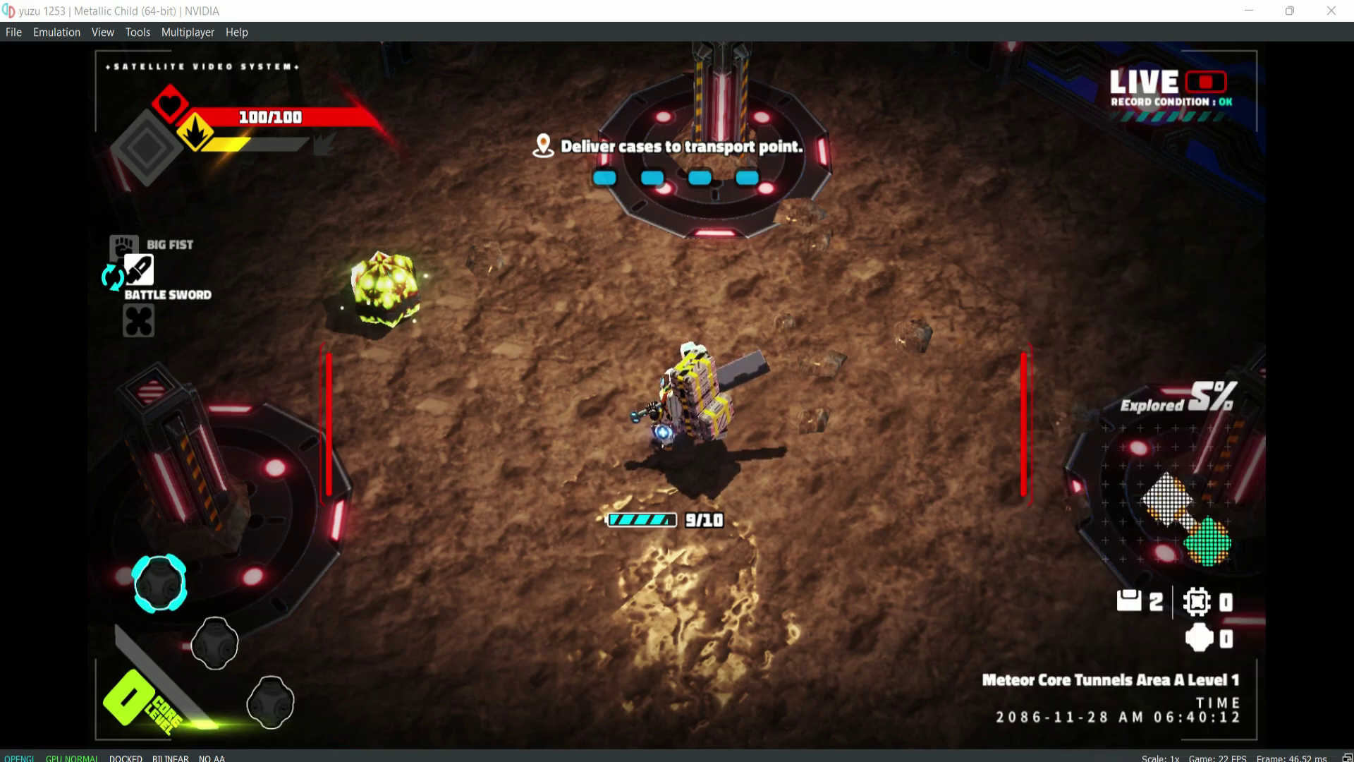
Move the character across the cave to the orange robot and attack it with the Battle Sword.
key("w")
key("a")
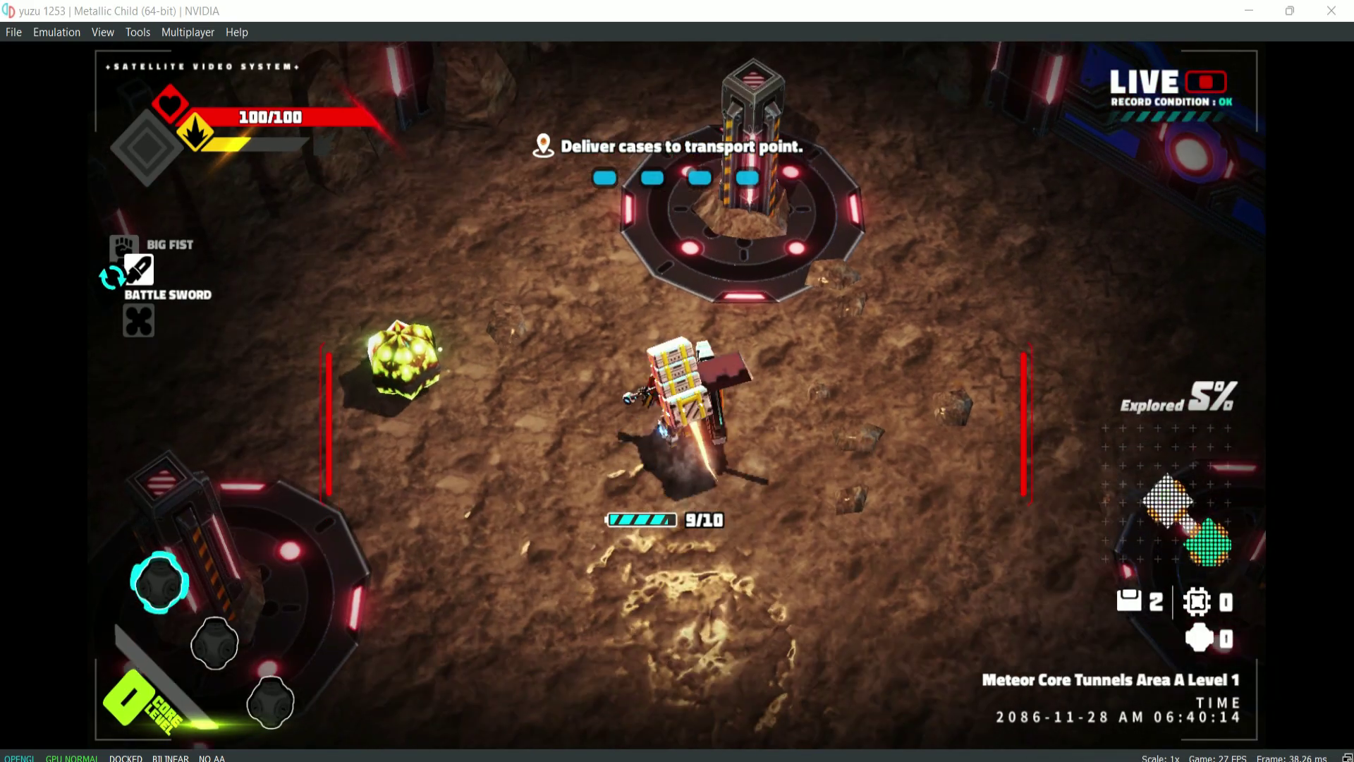
key("a")
key("s")
key("z")
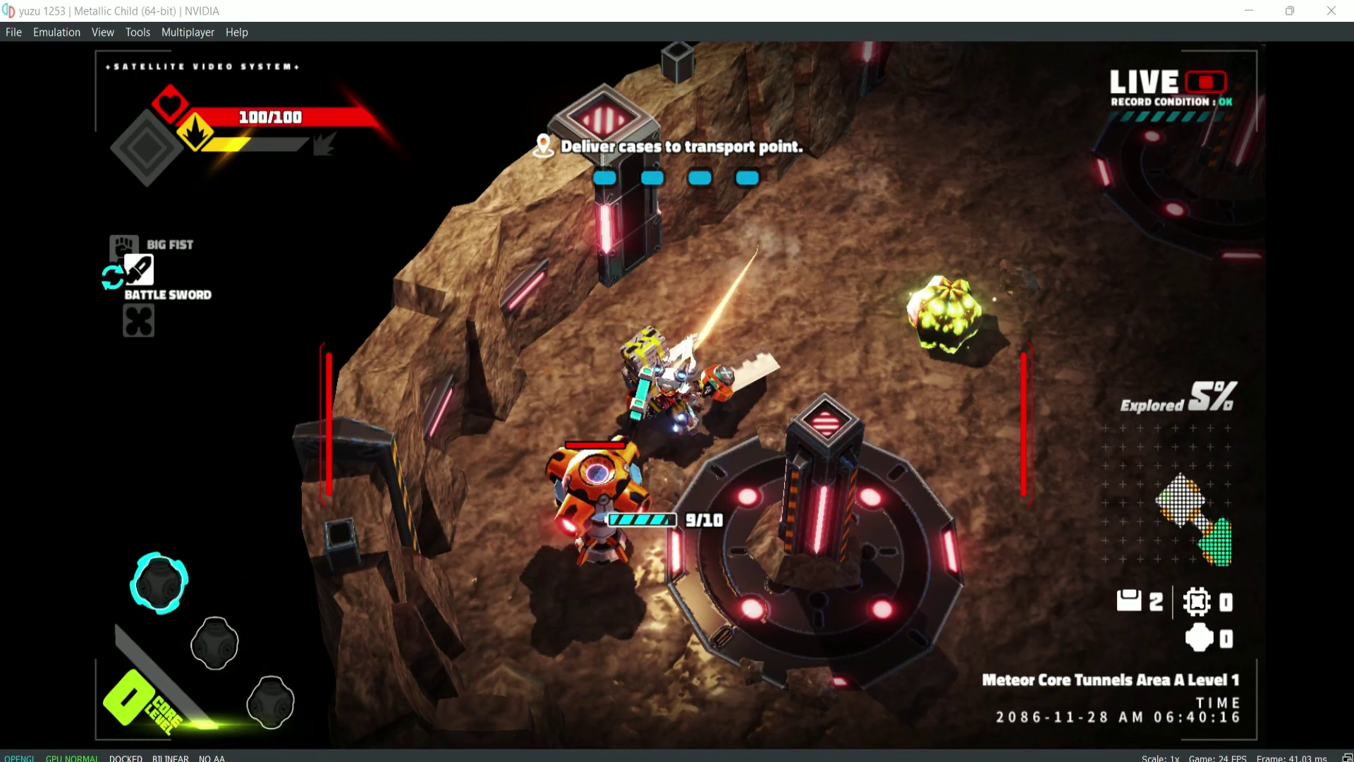
key("z")
key("z")
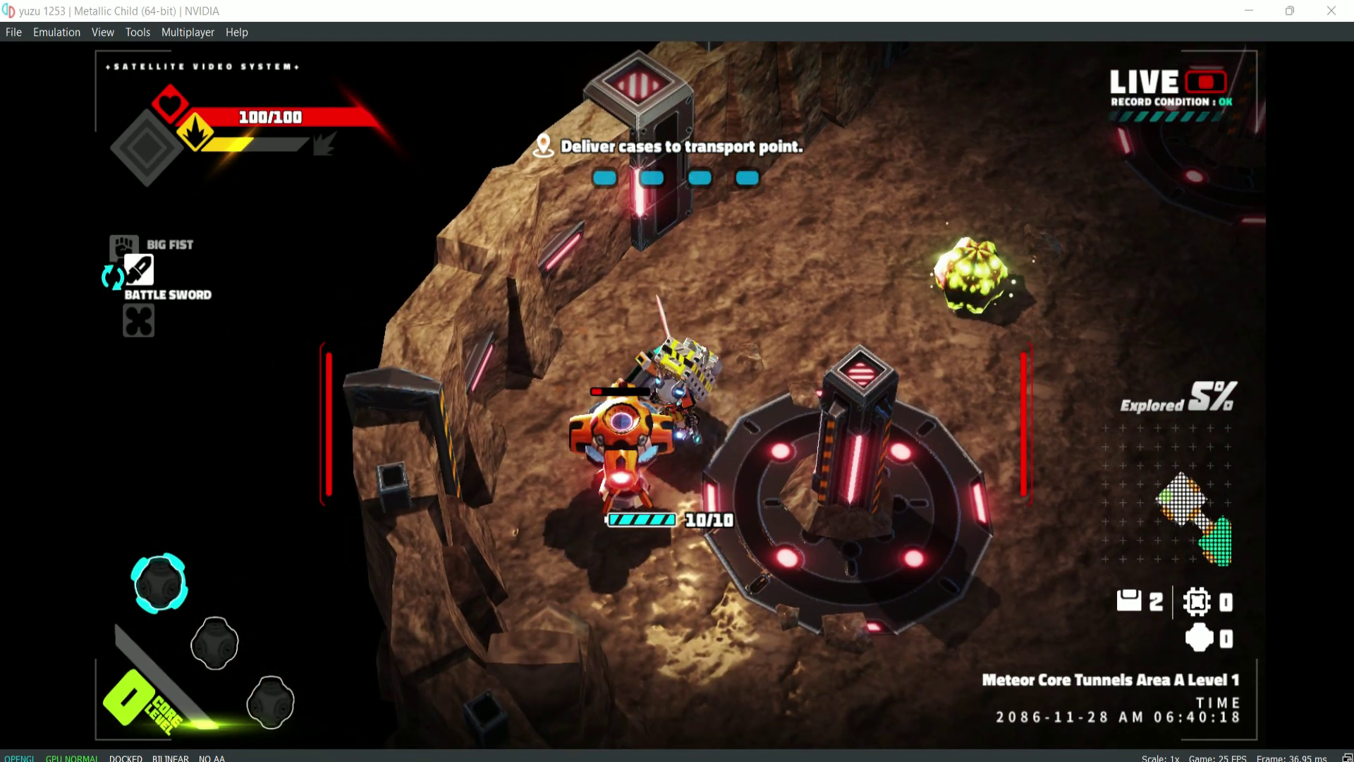
key("z")
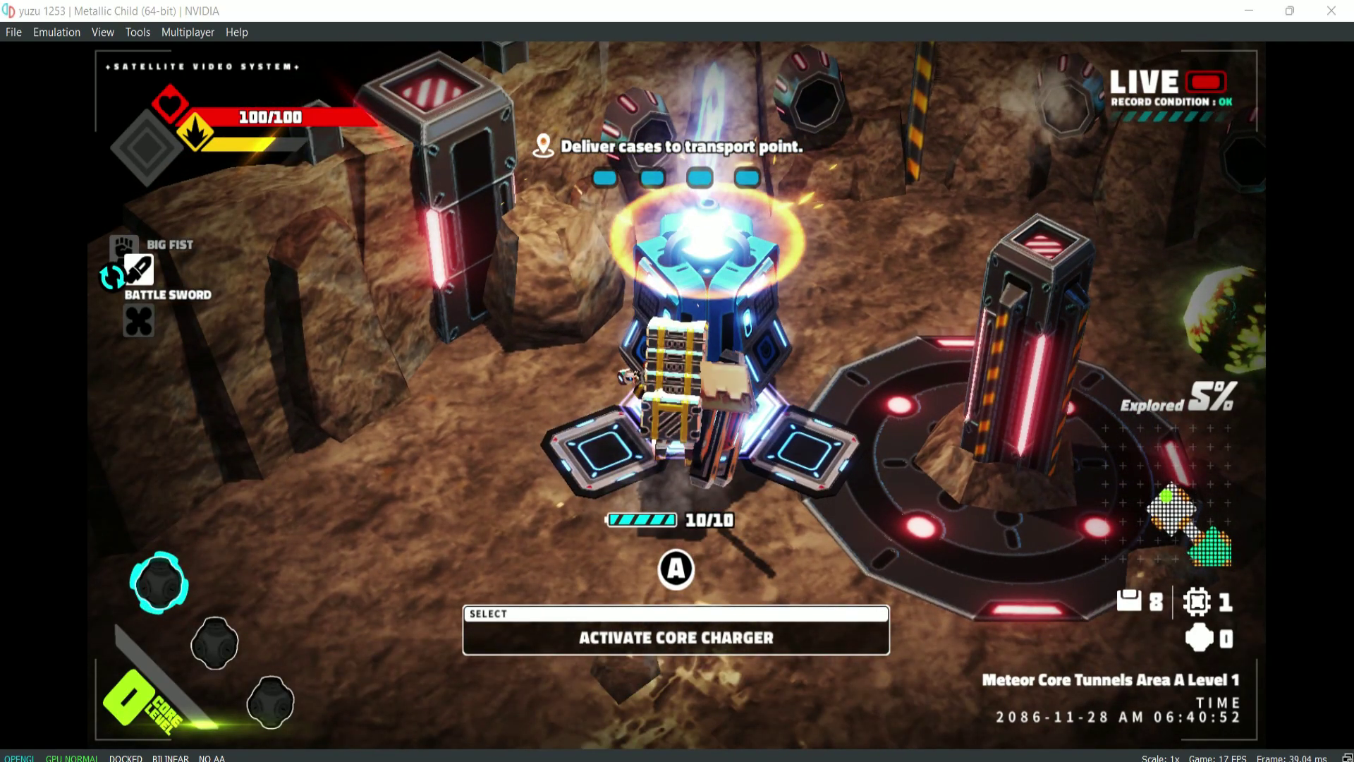
Activate the core charger, then install a mini-core in the first slot and upgrade it to level 2.
key("c")
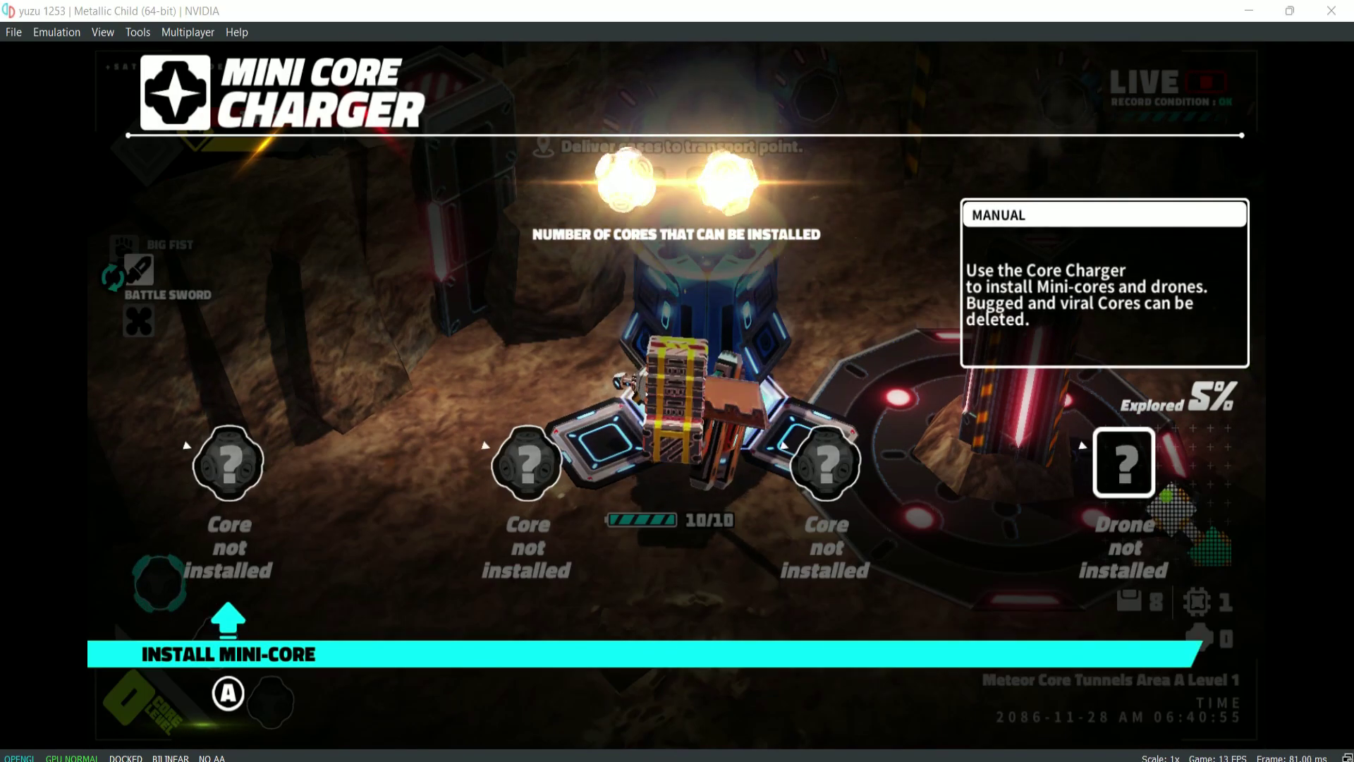
key("c")
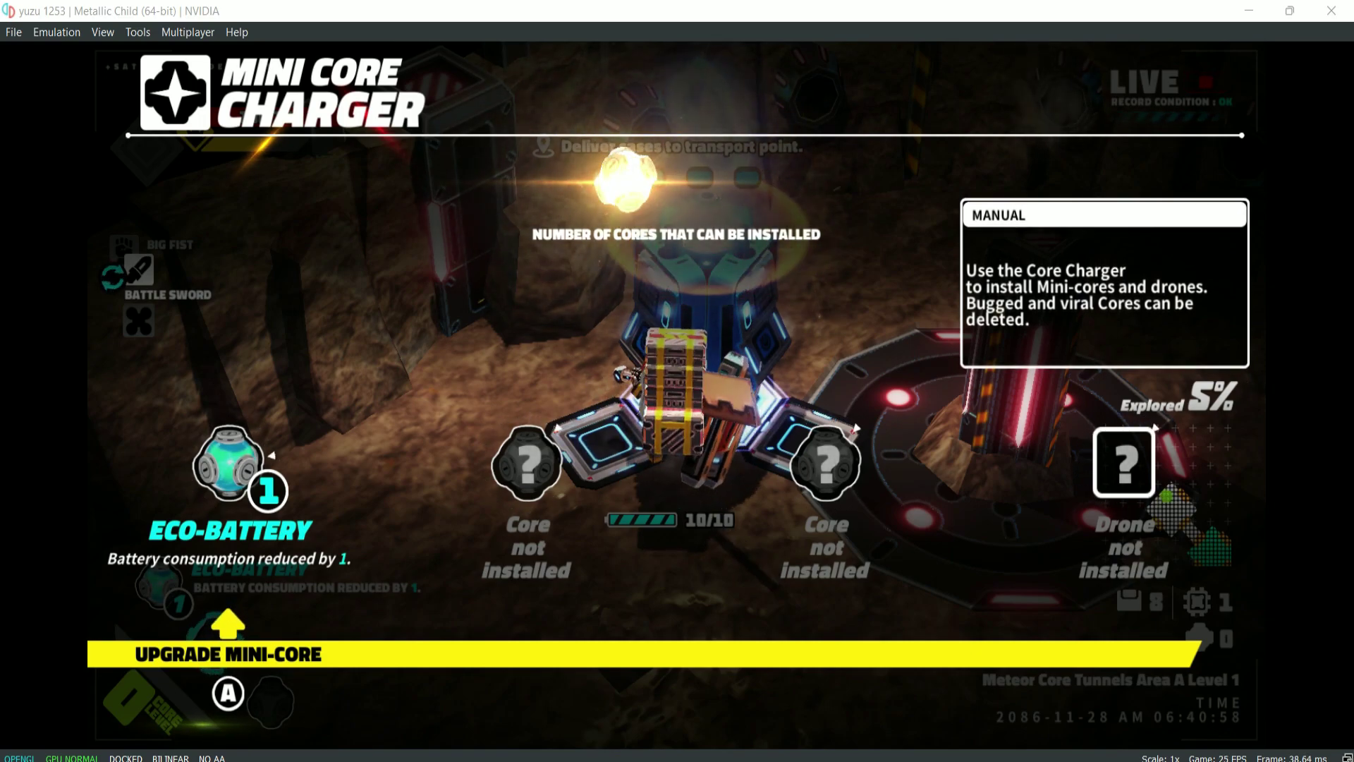
key("c")
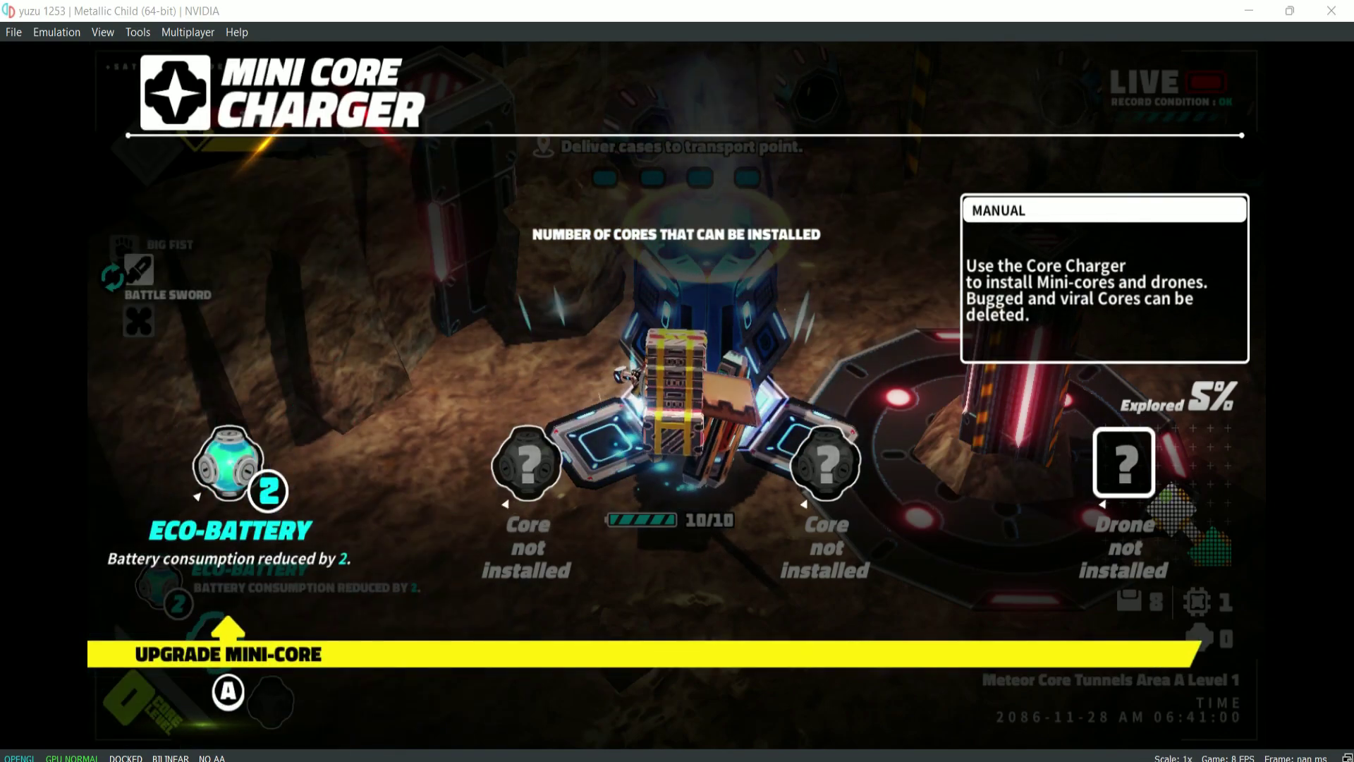